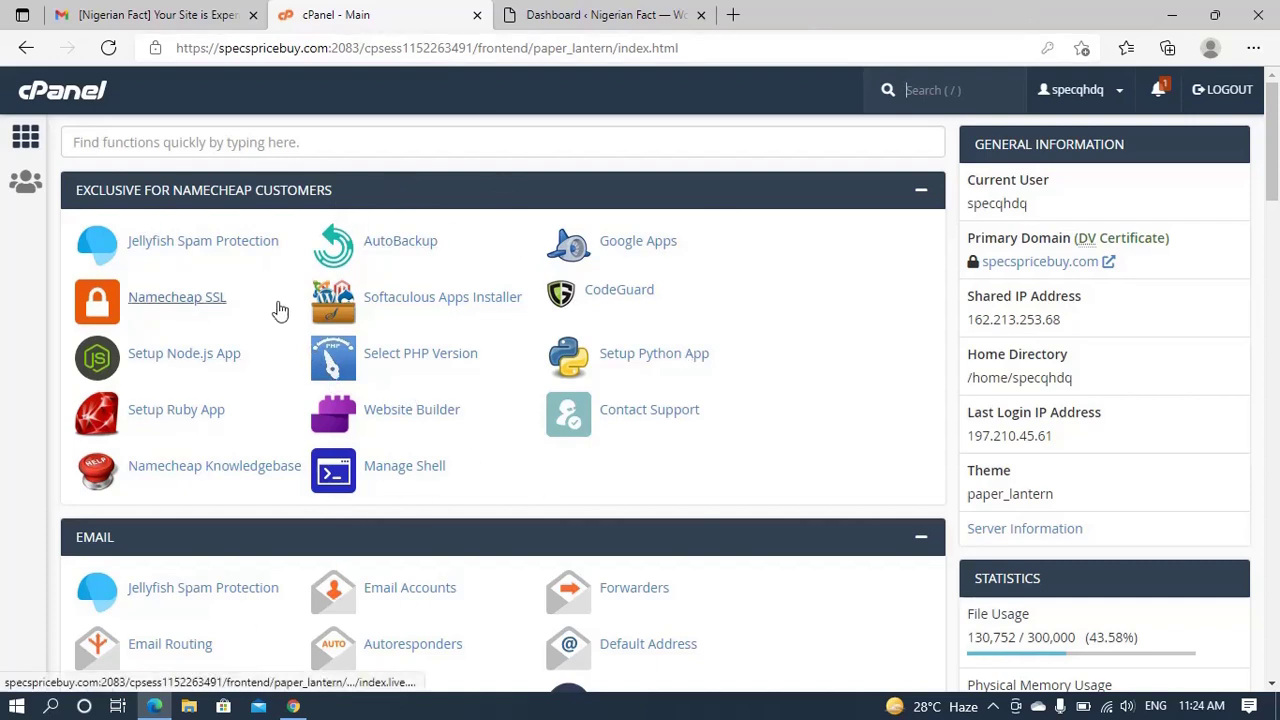
Confirm the WordPress admin tab still shows the critical error, then return to cPanel
{"action": "left_click", "coordinate": [602, 16]}
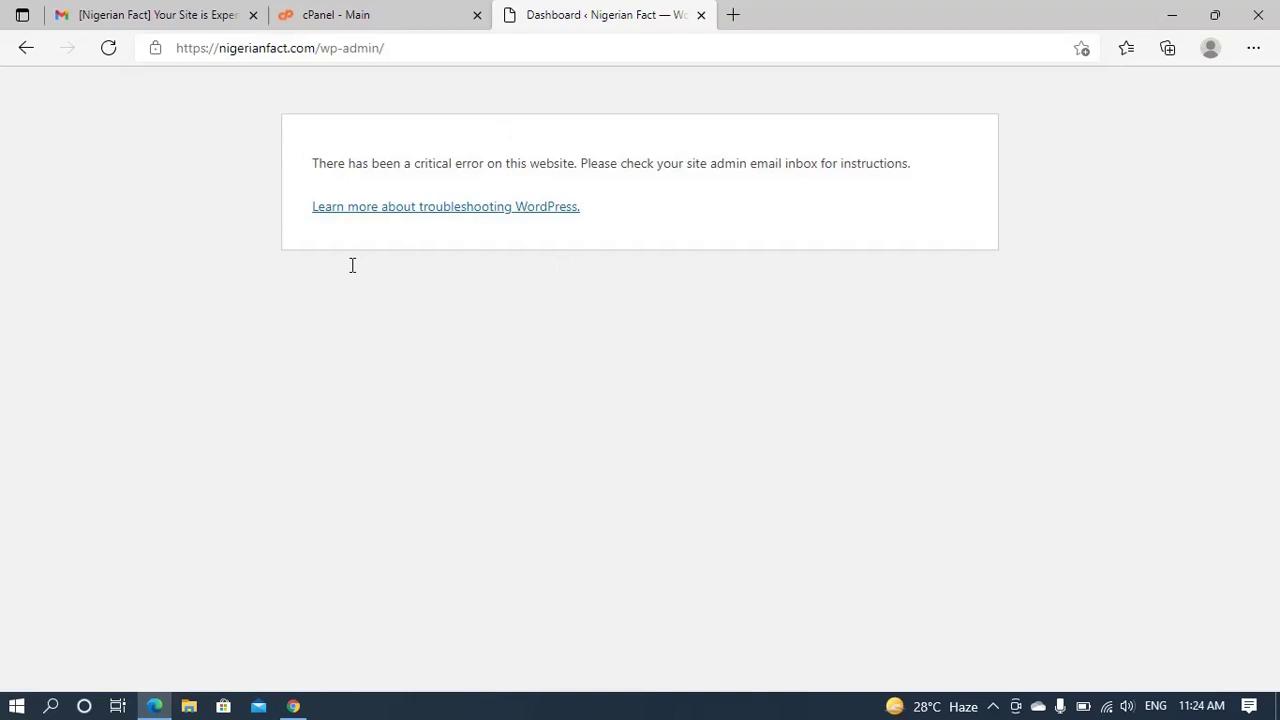
{"action": "left_click", "coordinate": [377, 21]}
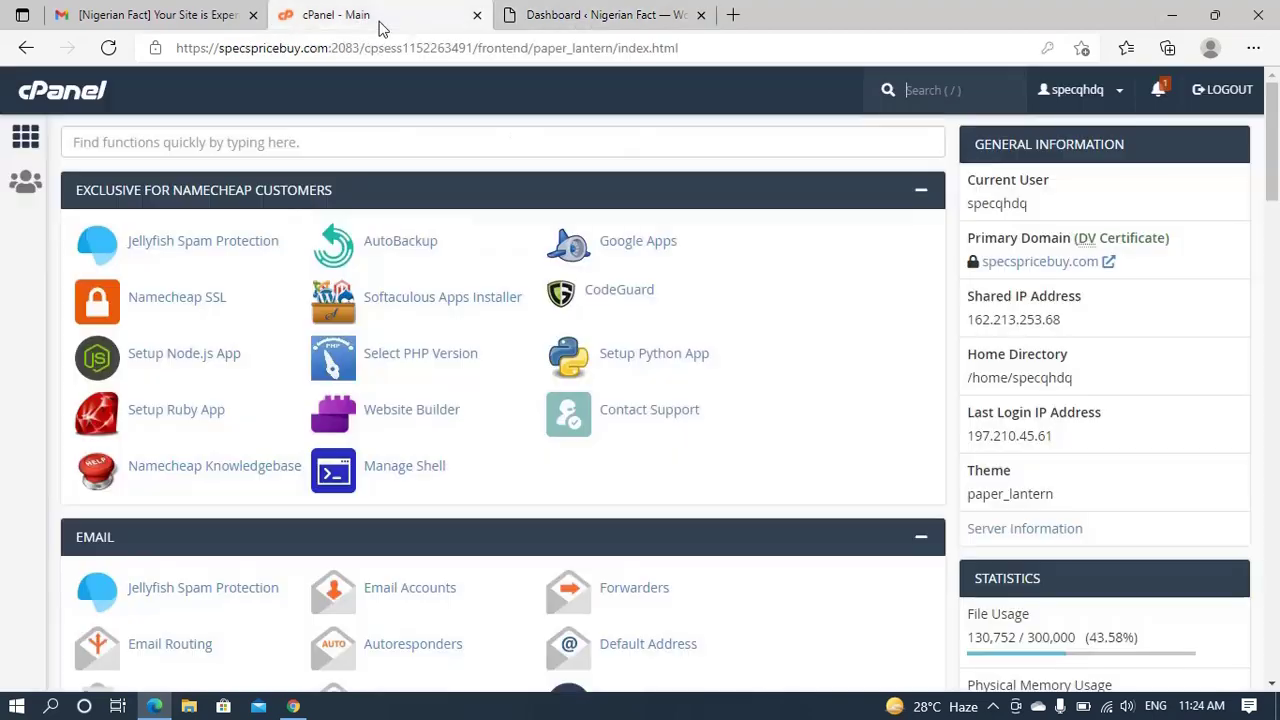
{"action": "left_click", "coordinate": [612, 16]}
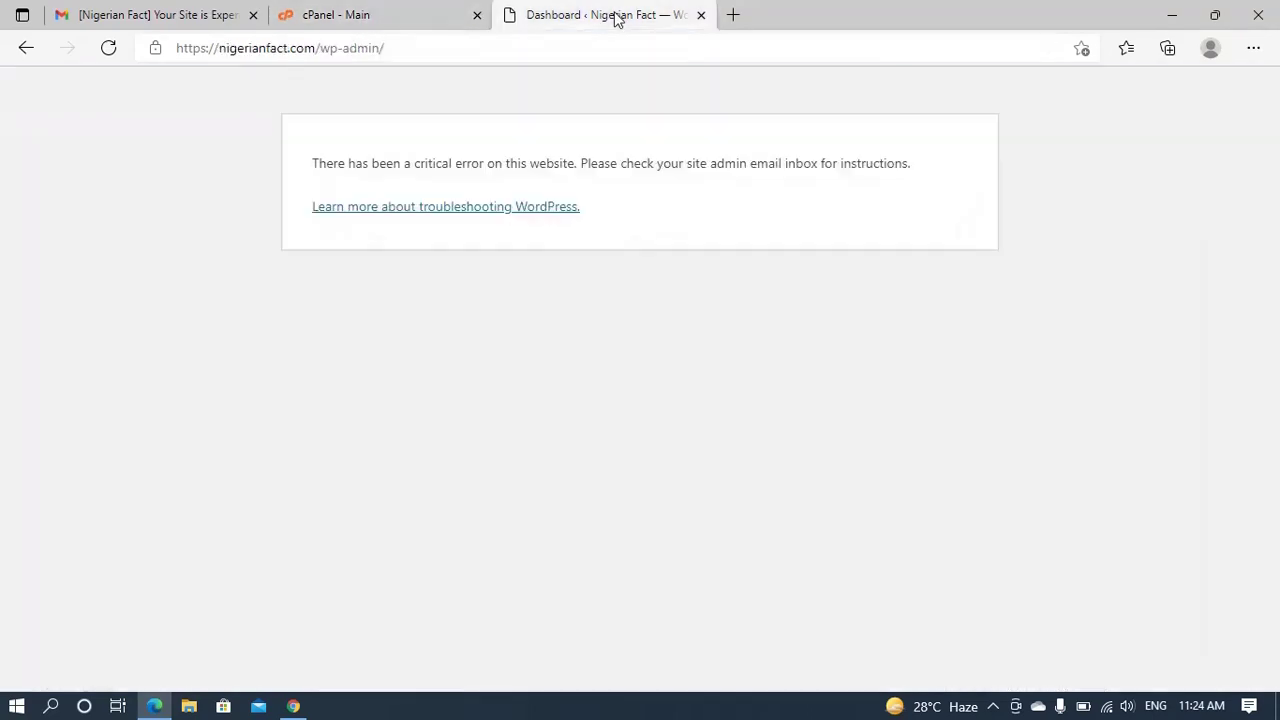
{"action": "left_click", "coordinate": [377, 21]}
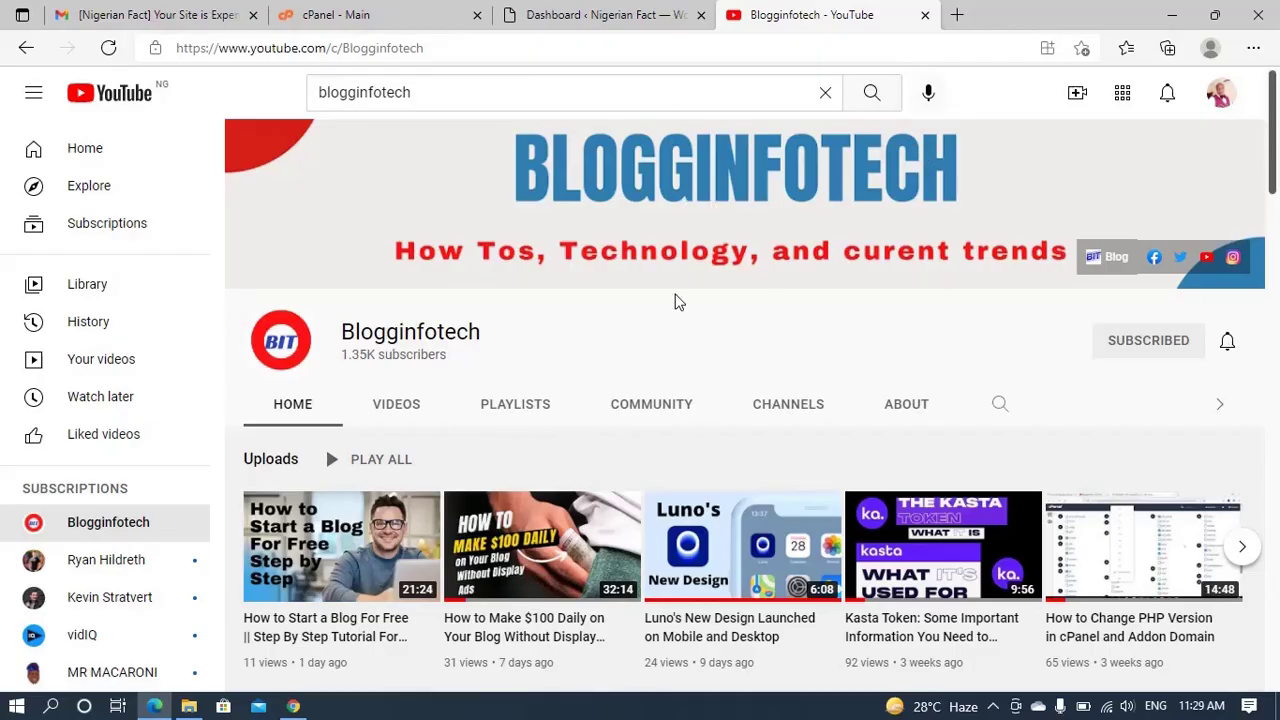
Browse the Blogginfotech channel's video rows, then scroll back up to the banner
{"action": "left_click_drag", "start_coordinate": [1275, 165], "coordinate": [1275, 273]}
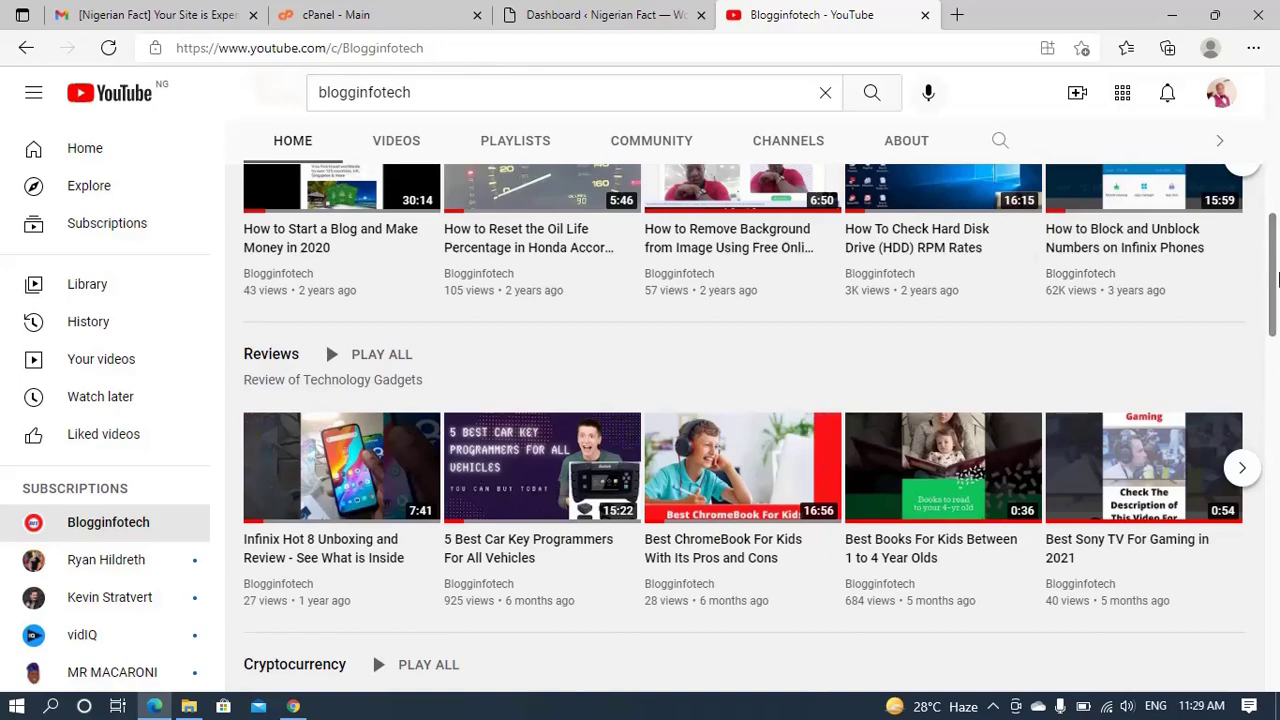
{"action": "left_click_drag", "start_coordinate": [1275, 300], "coordinate": [1275, 378]}
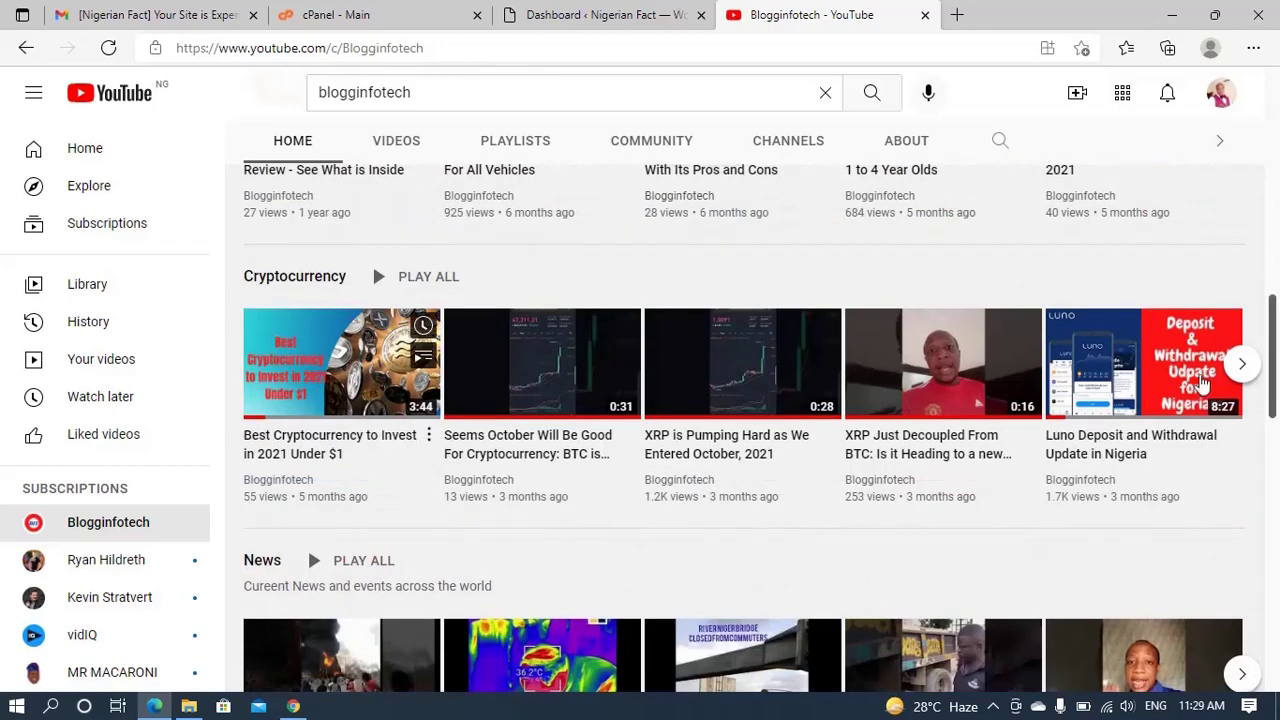
{"action": "left_click", "coordinate": [1272, 100]}
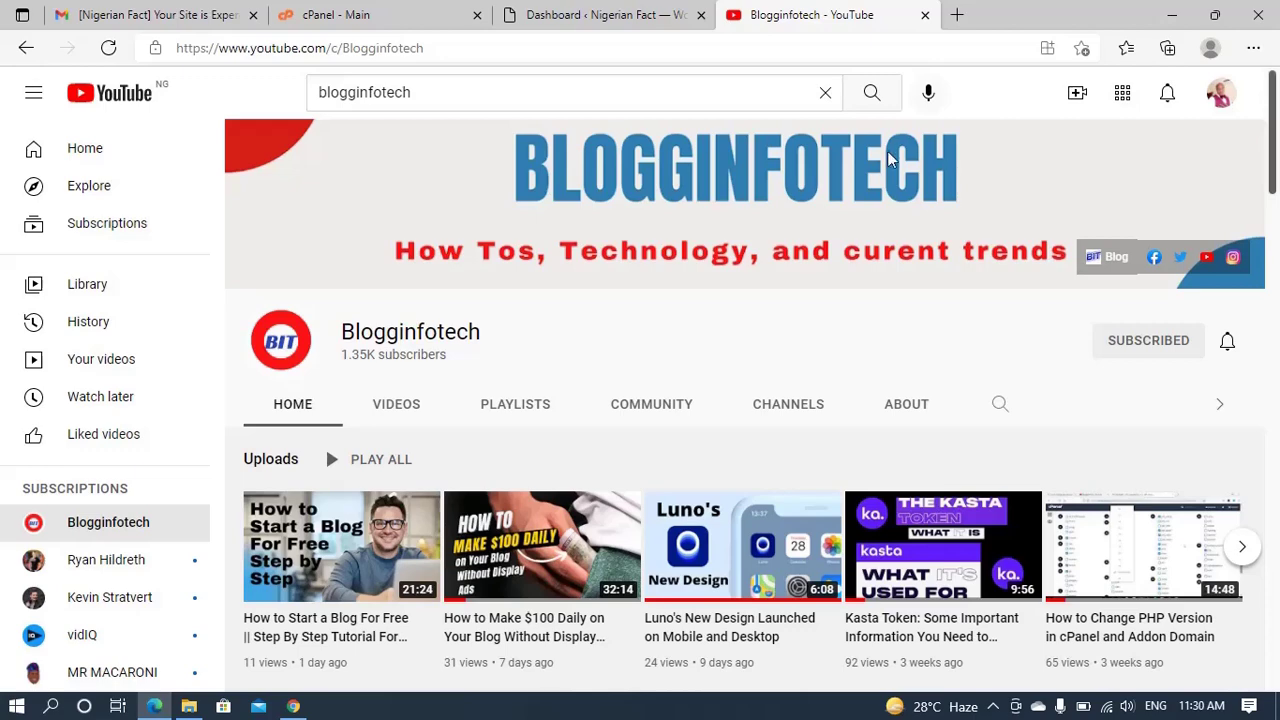
Compare cPanel with the WordPress error page and select the wp-admin address
{"action": "left_click", "coordinate": [378, 28]}
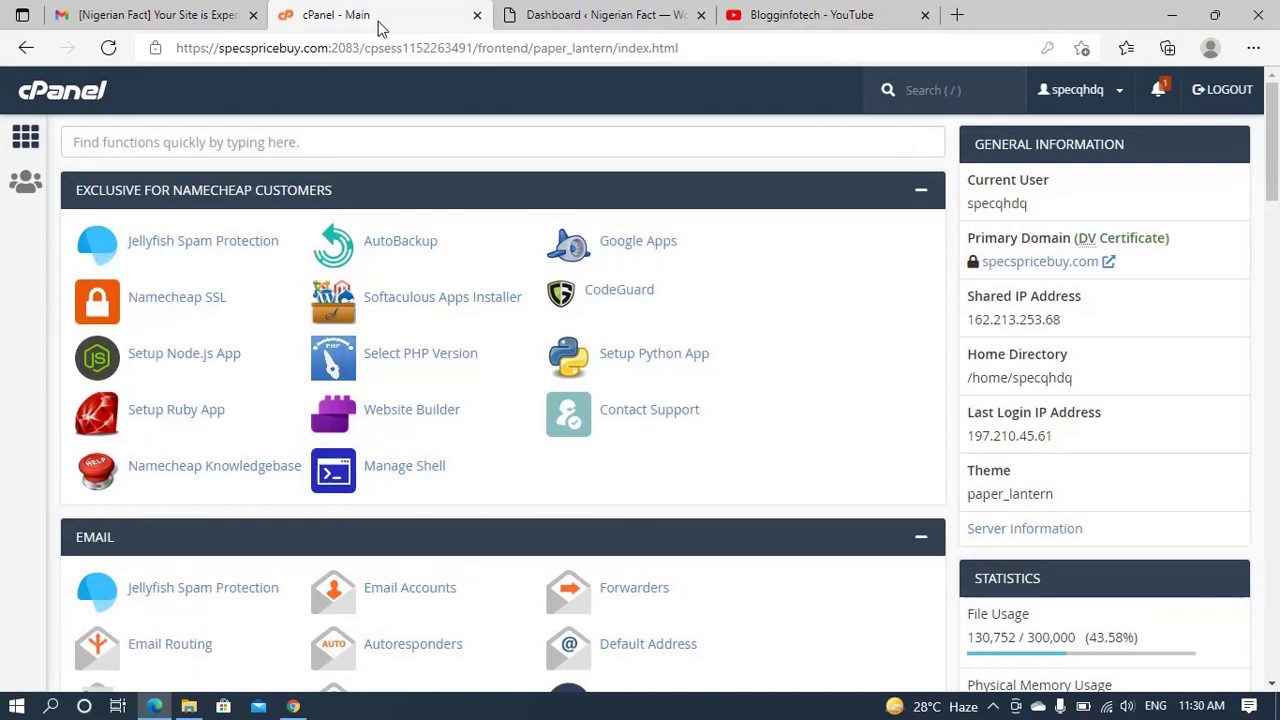
{"action": "left_click", "coordinate": [657, 8]}
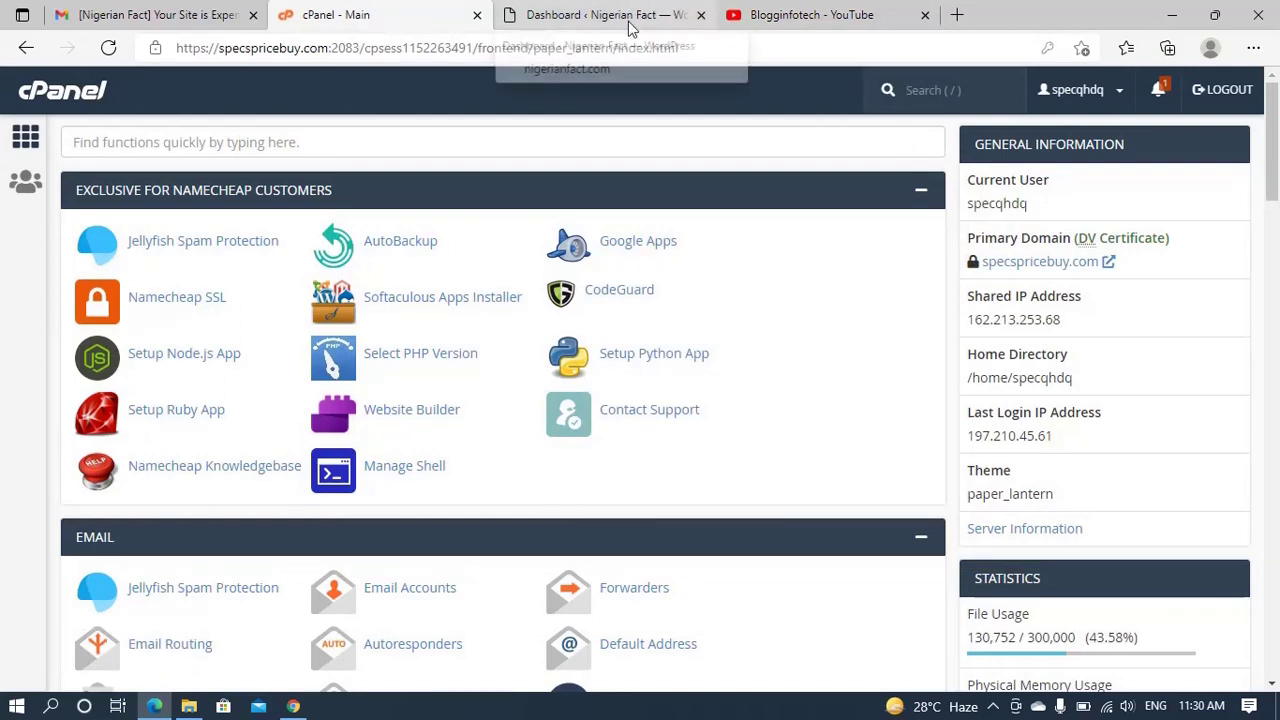
{"action": "left_click", "coordinate": [400, 12]}
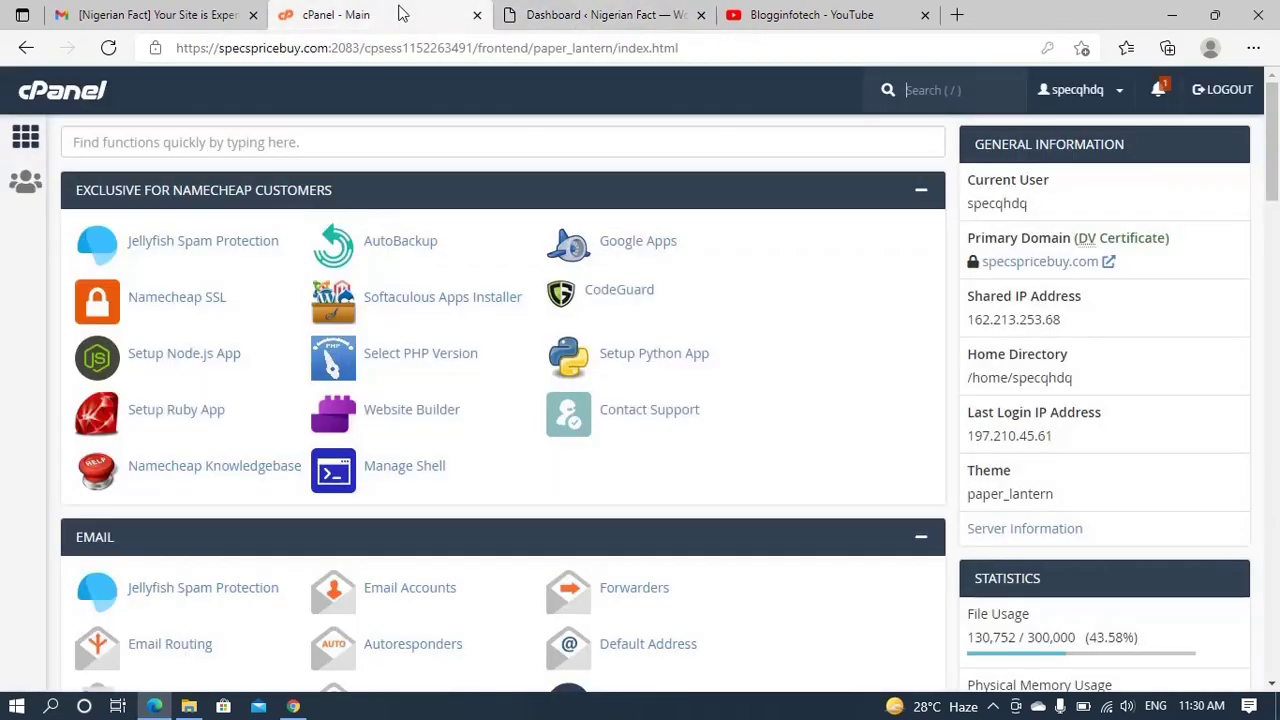
{"action": "left_click", "coordinate": [592, 14]}
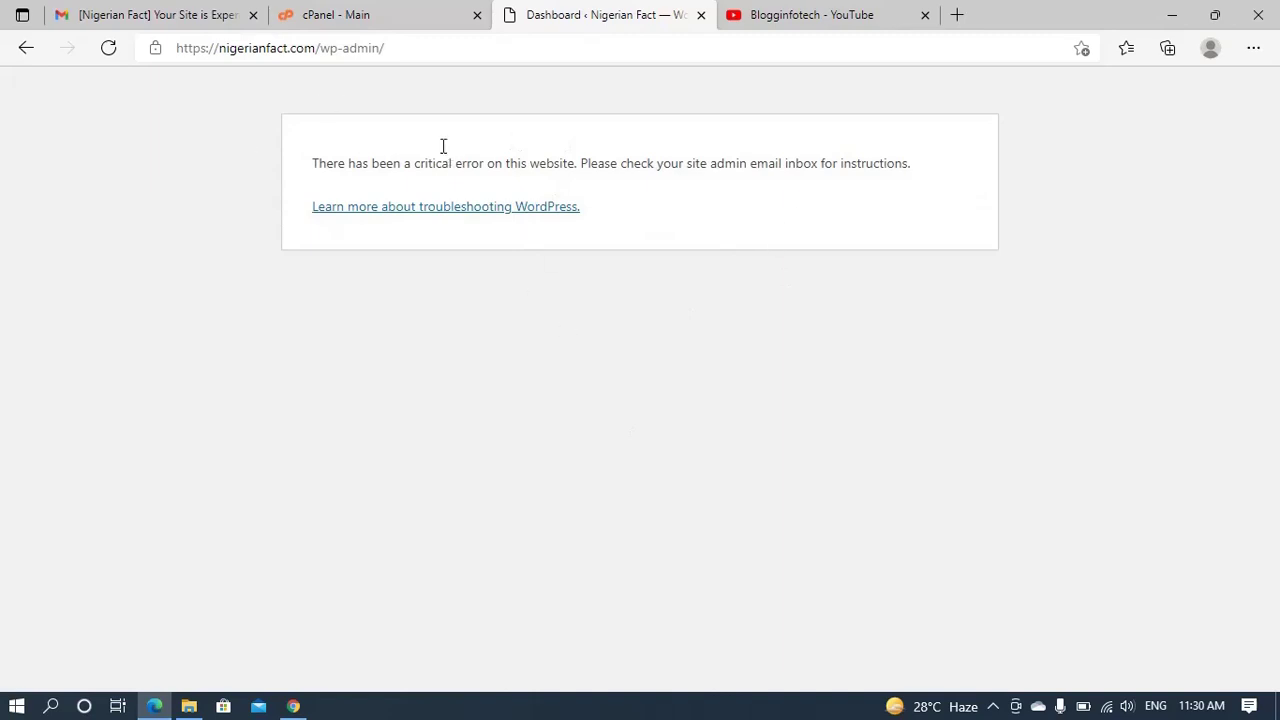
{"action": "left_click", "coordinate": [483, 53]}
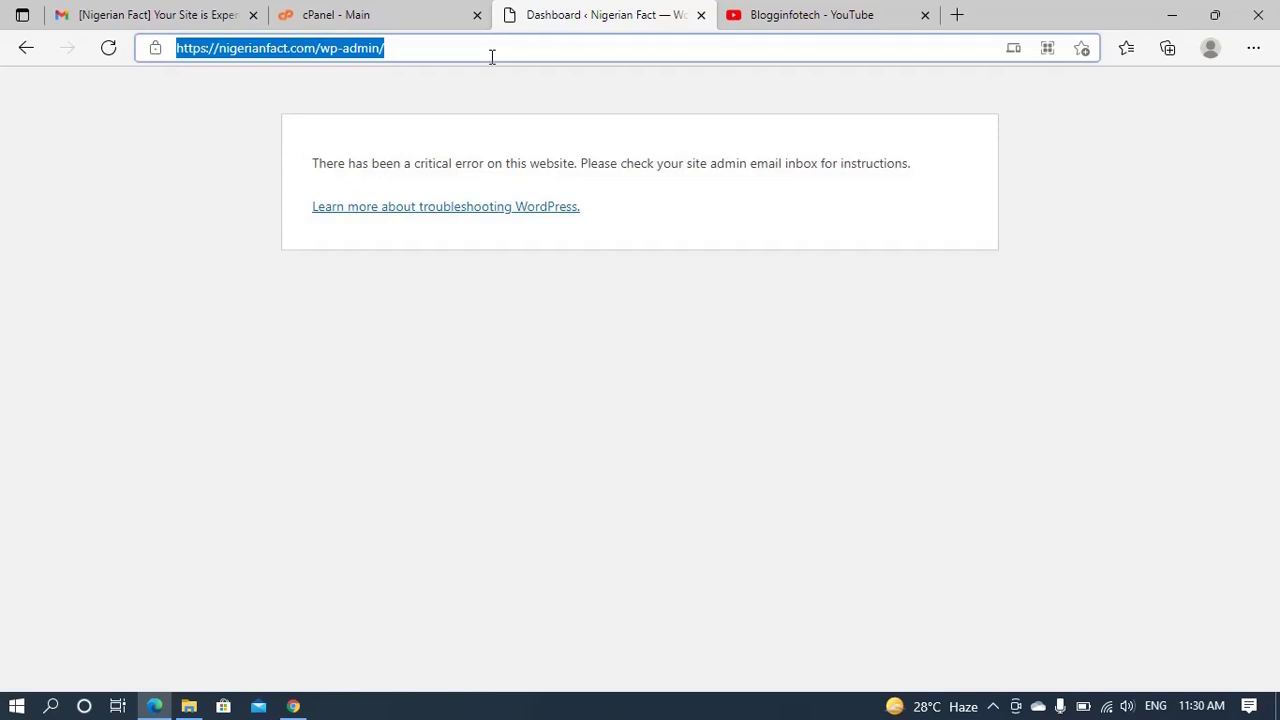
{"action": "left_click", "coordinate": [491, 55]}
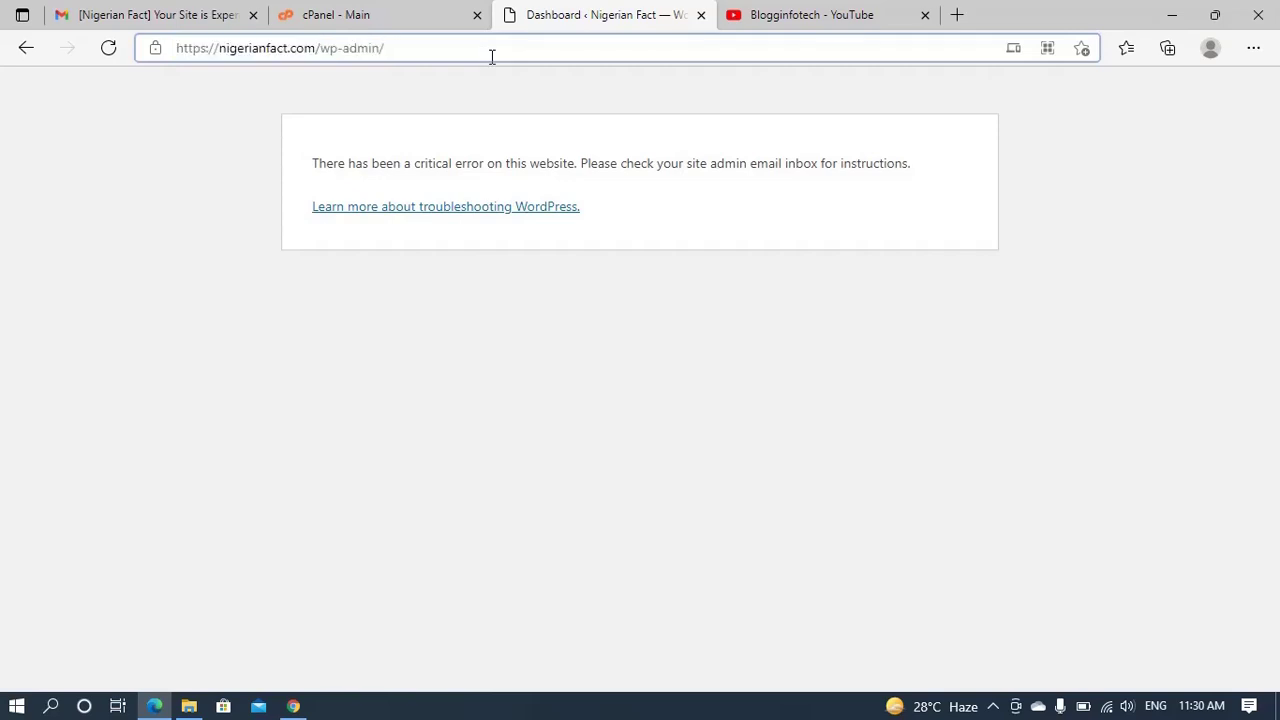
Reload the wp-admin page, which still returns the critical-error message
{"action": "left_click", "coordinate": [396, 27]}
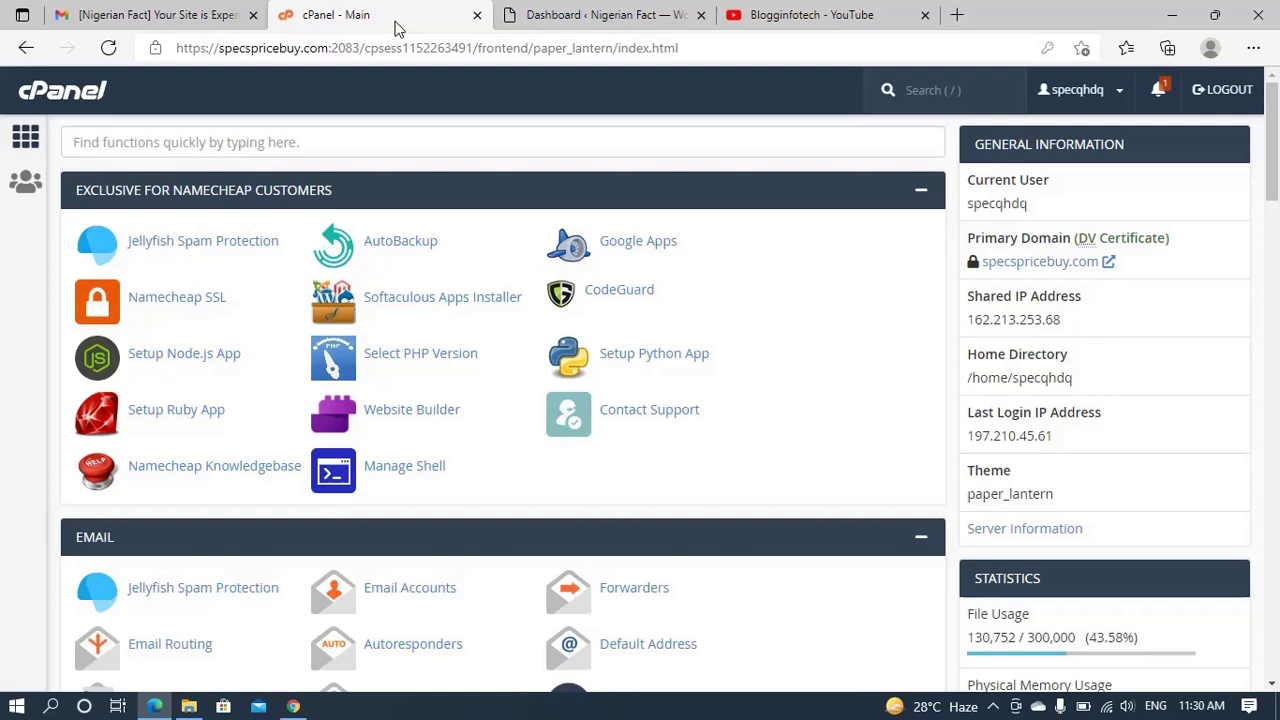
{"action": "left_click", "coordinate": [572, 21]}
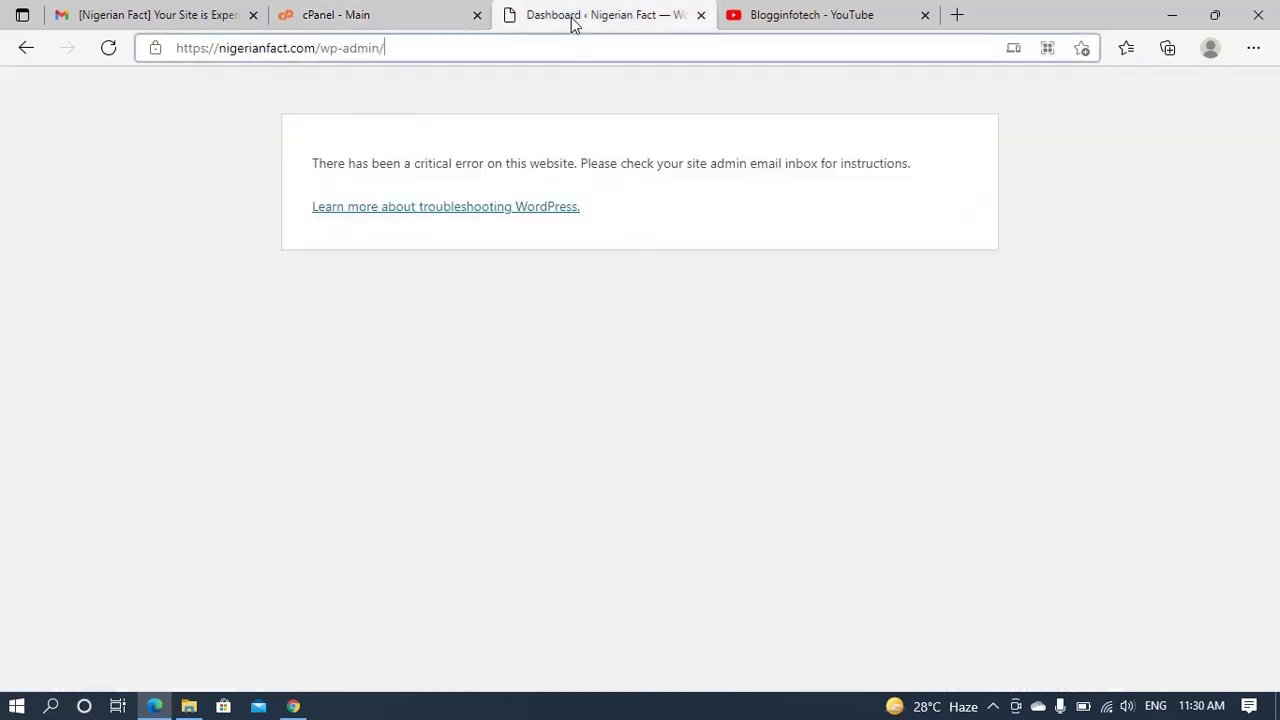
{"action": "left_click", "coordinate": [385, 22]}
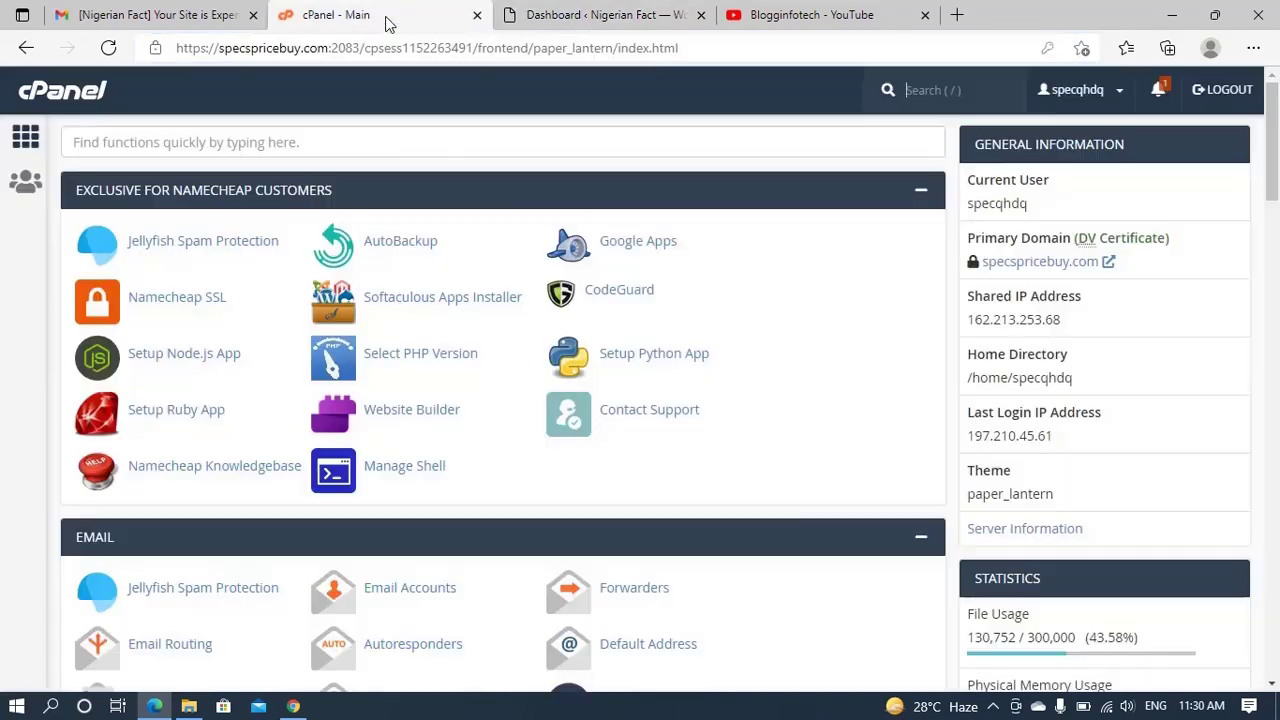
{"action": "left_click", "coordinate": [502, 25]}
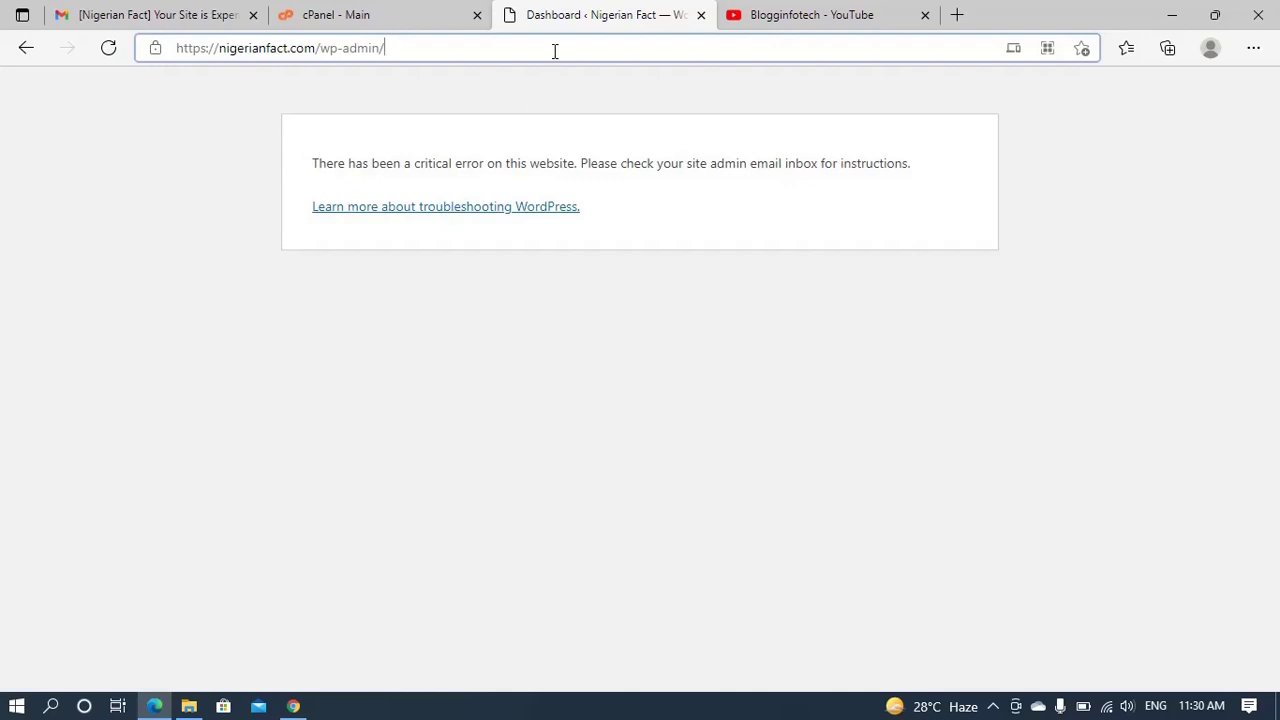
{"action": "key", "text": "shift+Left"}
{"action": "key", "text": "shift+Home"}
{"action": "key", "text": "Return"}
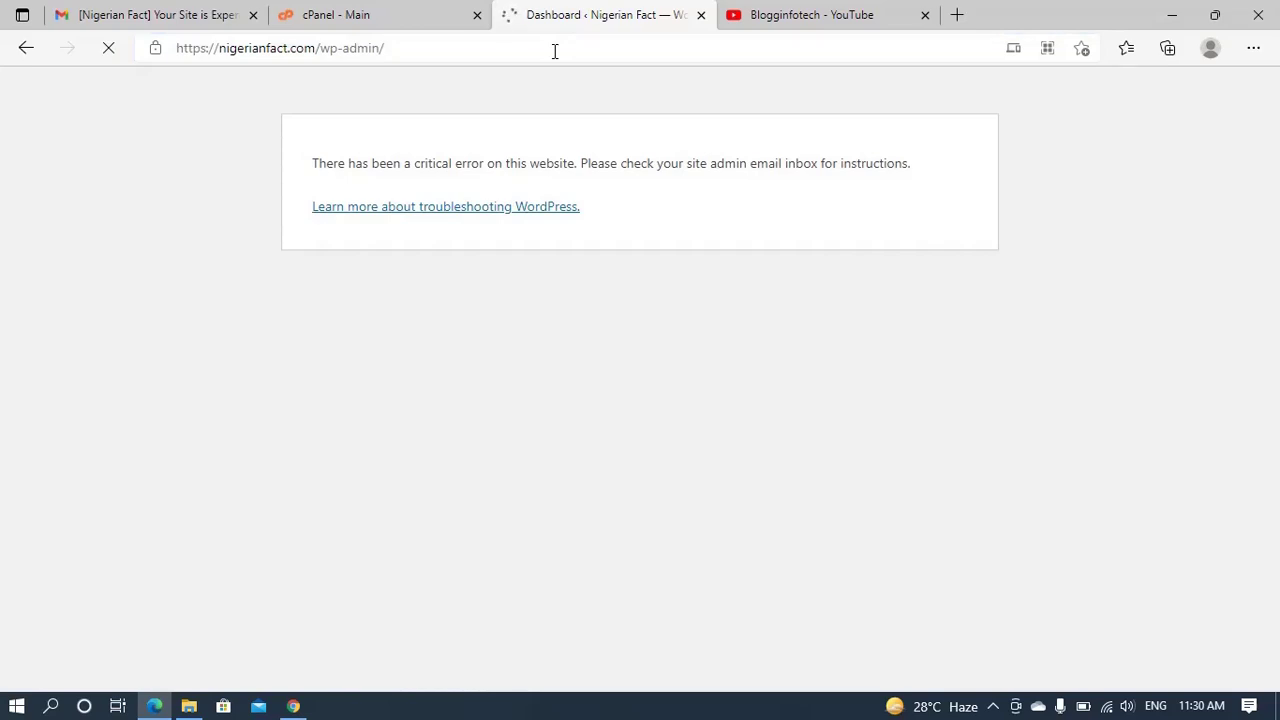
{"action": "left_click", "coordinate": [388, 24]}
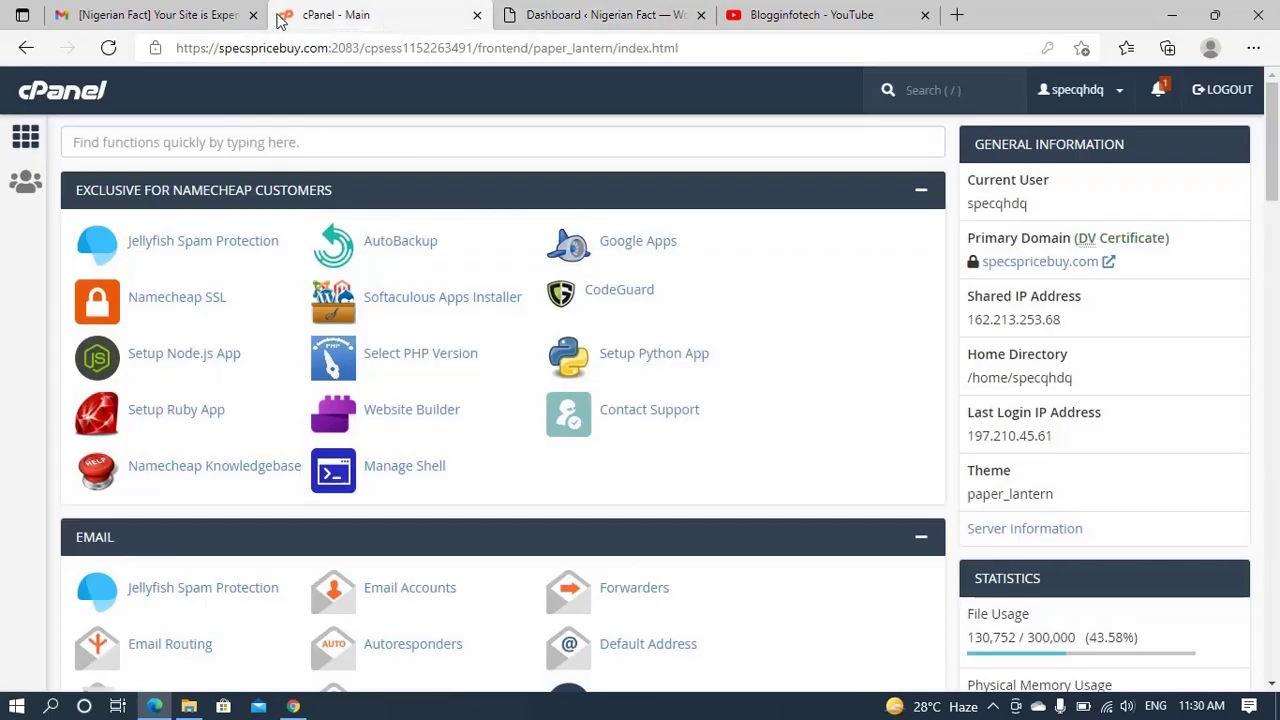
Open WordPress's technical-issue email in Gmail and highlight 'Rank Math SEO' as the failing plugin
{"action": "left_click", "coordinate": [175, 26]}
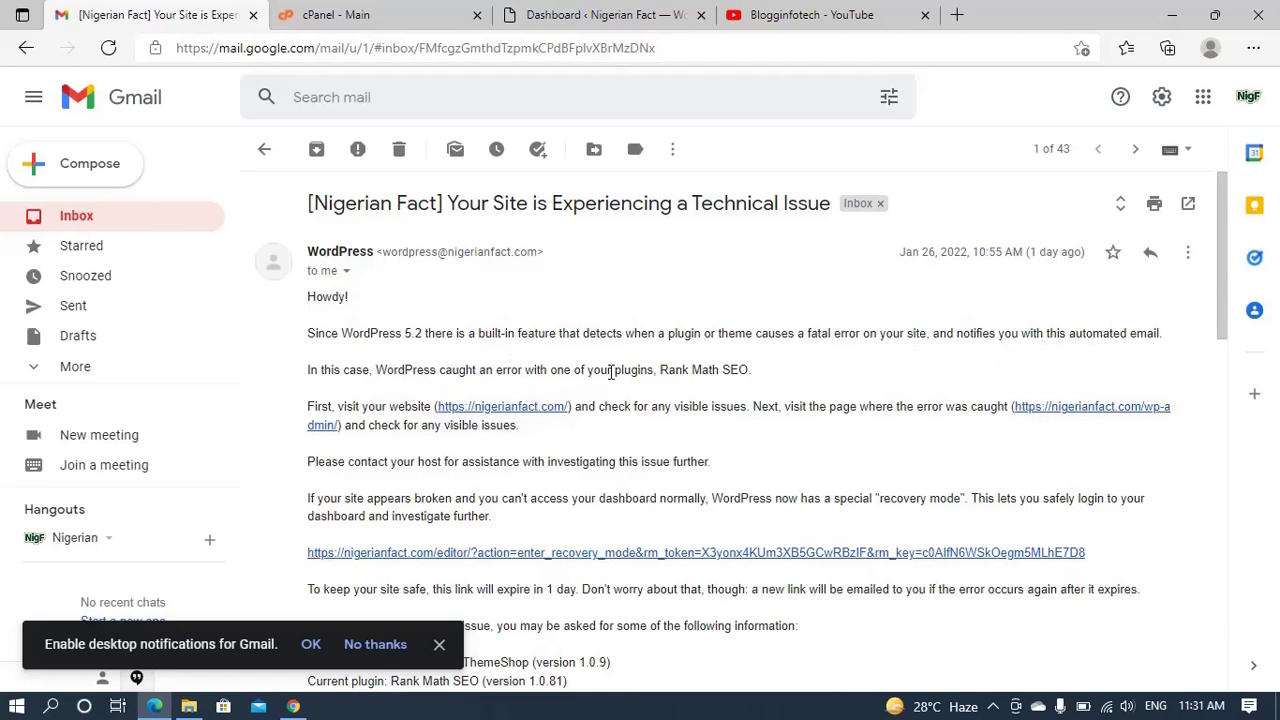
{"action": "left_click_drag", "start_coordinate": [659, 372], "coordinate": [752, 372]}
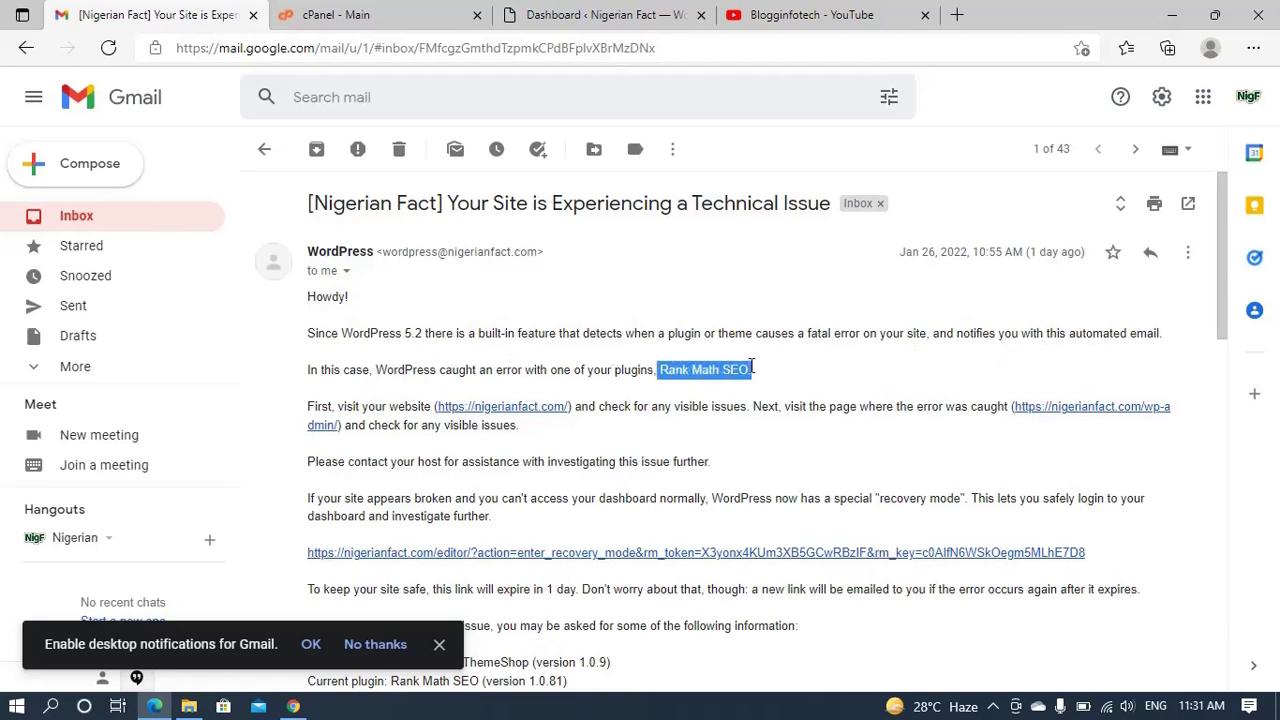
{"action": "left_click", "coordinate": [770, 378]}
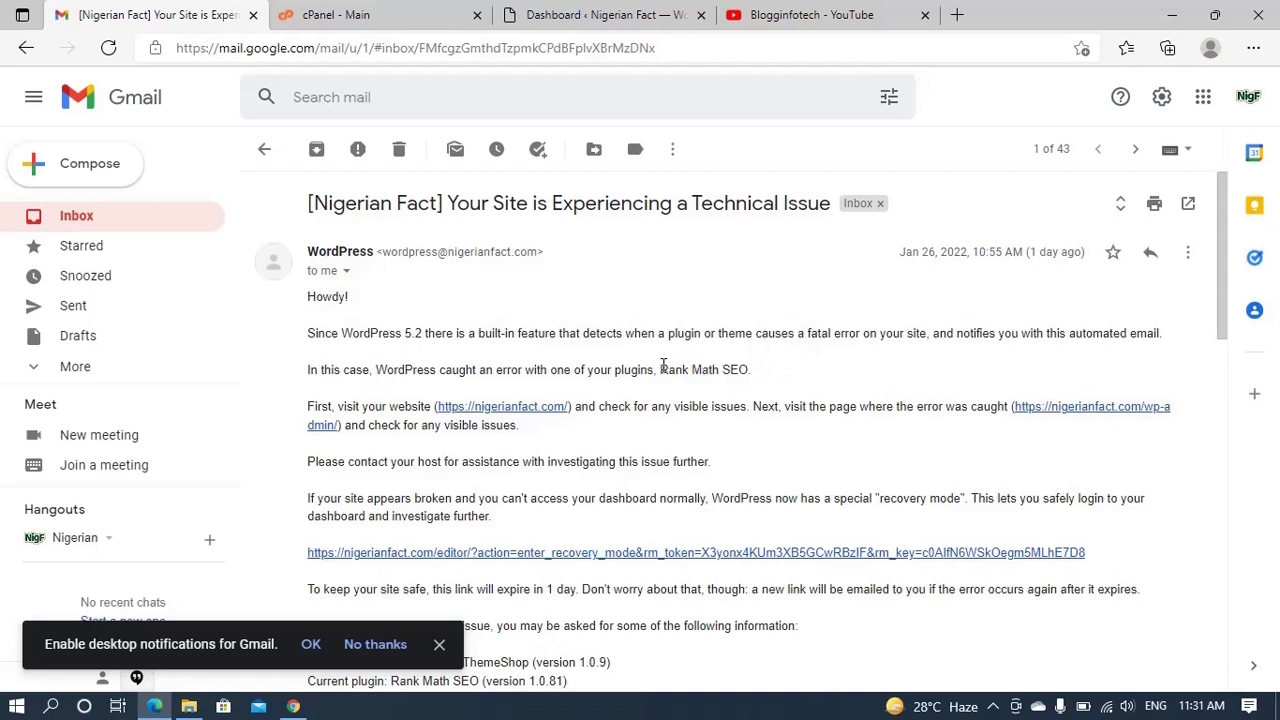
{"action": "left_click_drag", "start_coordinate": [659, 370], "coordinate": [753, 368]}
{"action": "left_click", "coordinate": [752, 370]}
{"action": "left_click", "coordinate": [588, 14]}
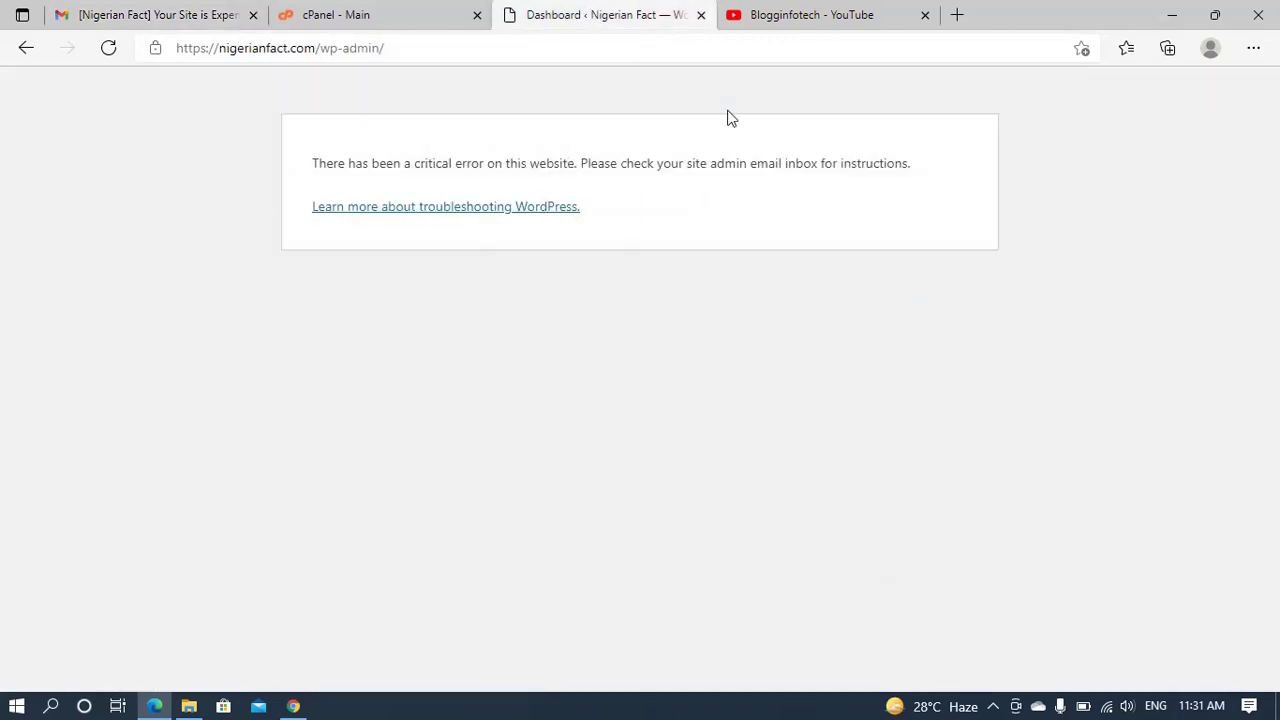
{"action": "left_click", "coordinate": [386, 20]}
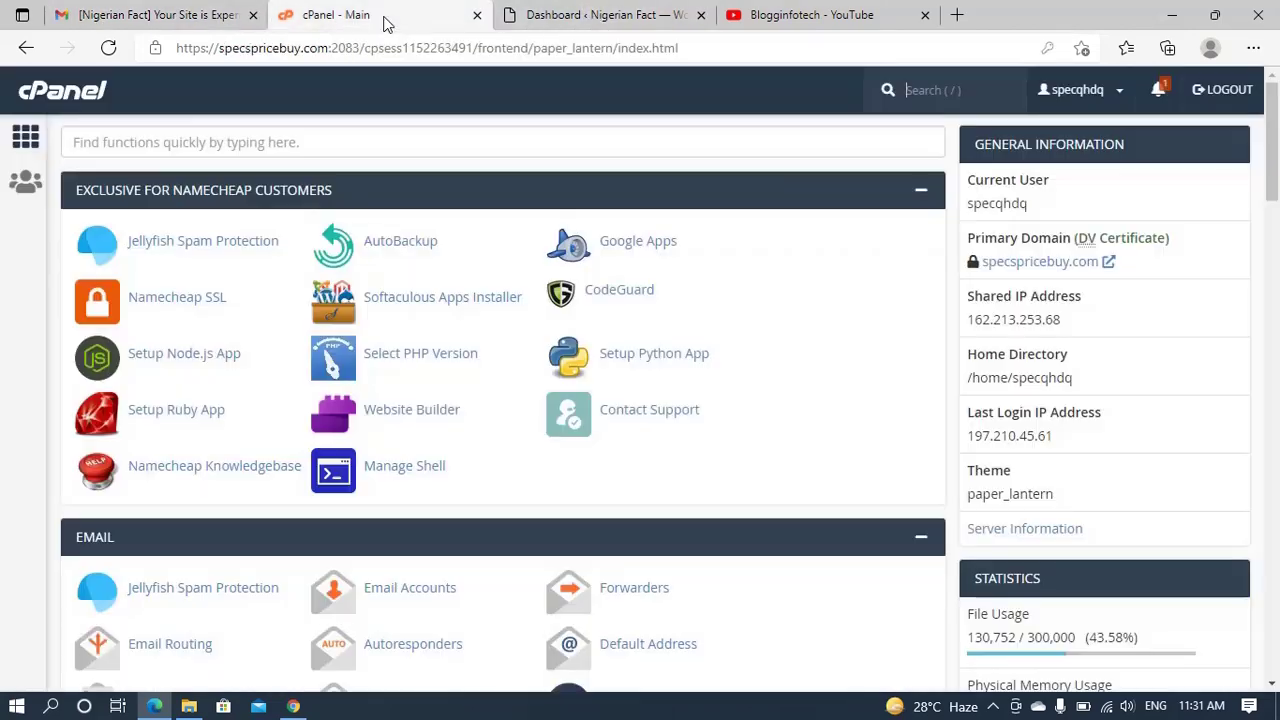
{"action": "left_click", "coordinate": [586, 24]}
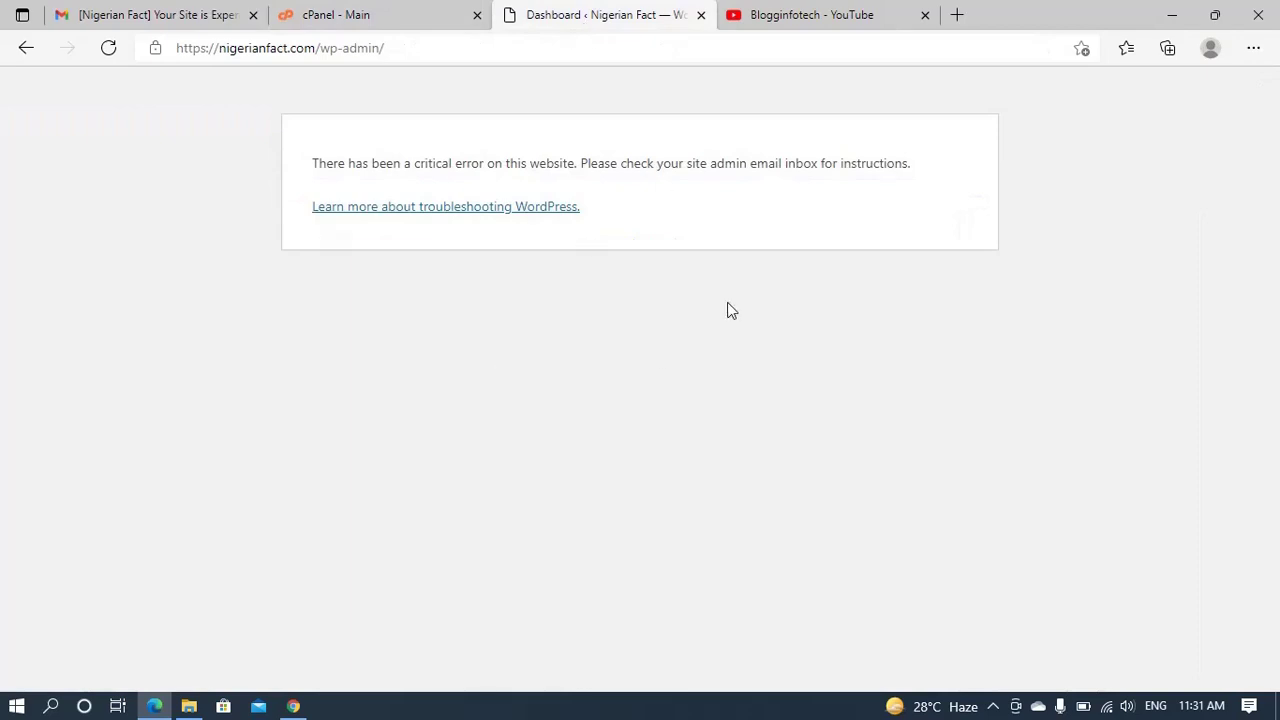
{"action": "left_click", "coordinate": [798, 16]}
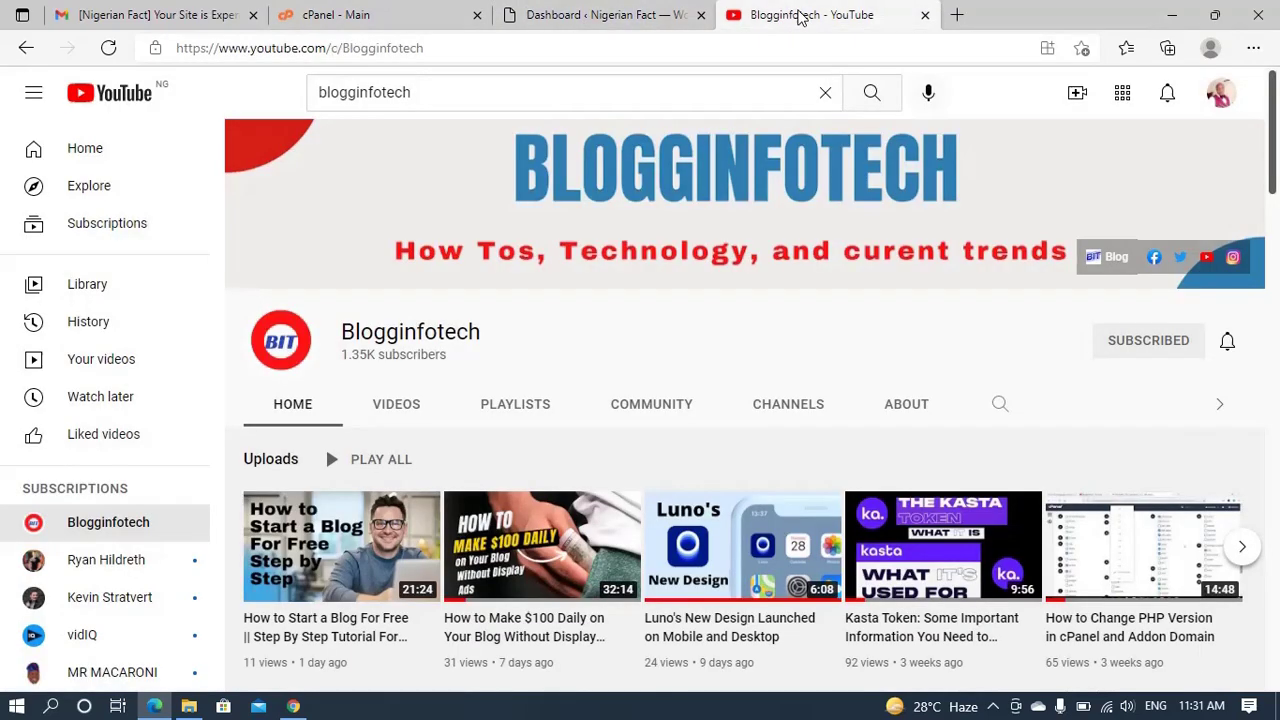
{"action": "left_click", "coordinate": [416, 18]}
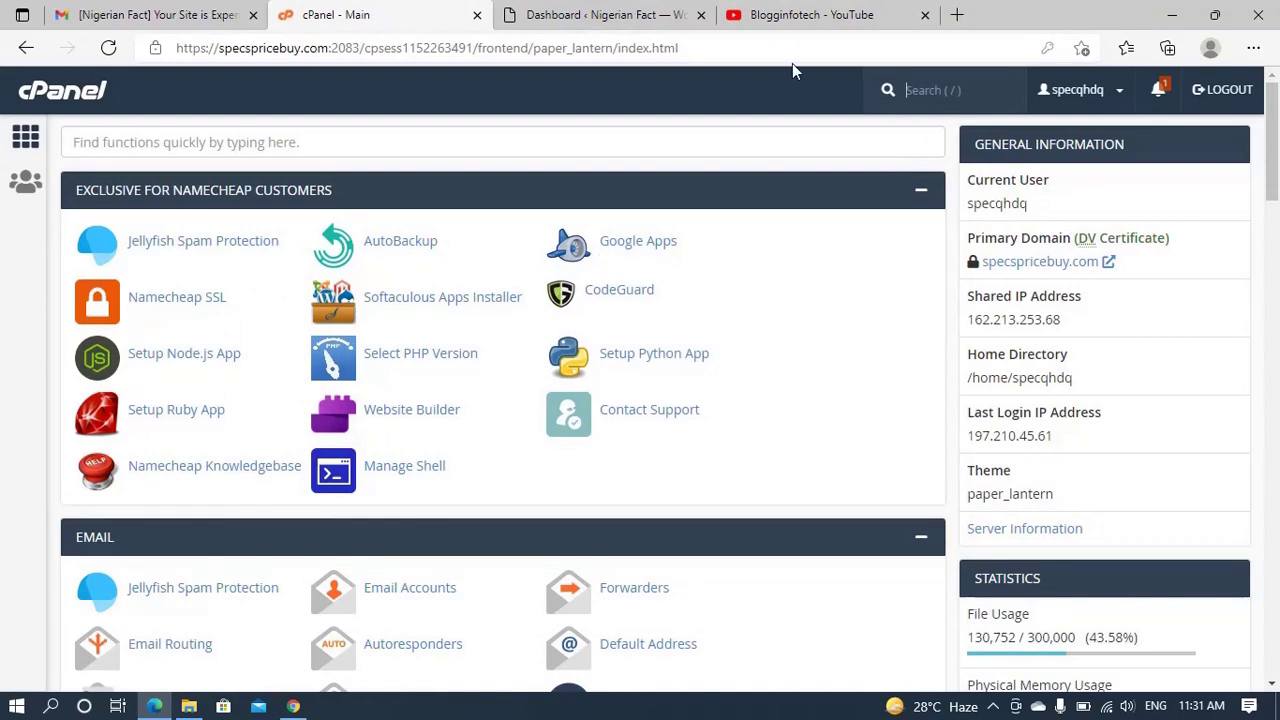
{"action": "left_click", "coordinate": [590, 22]}
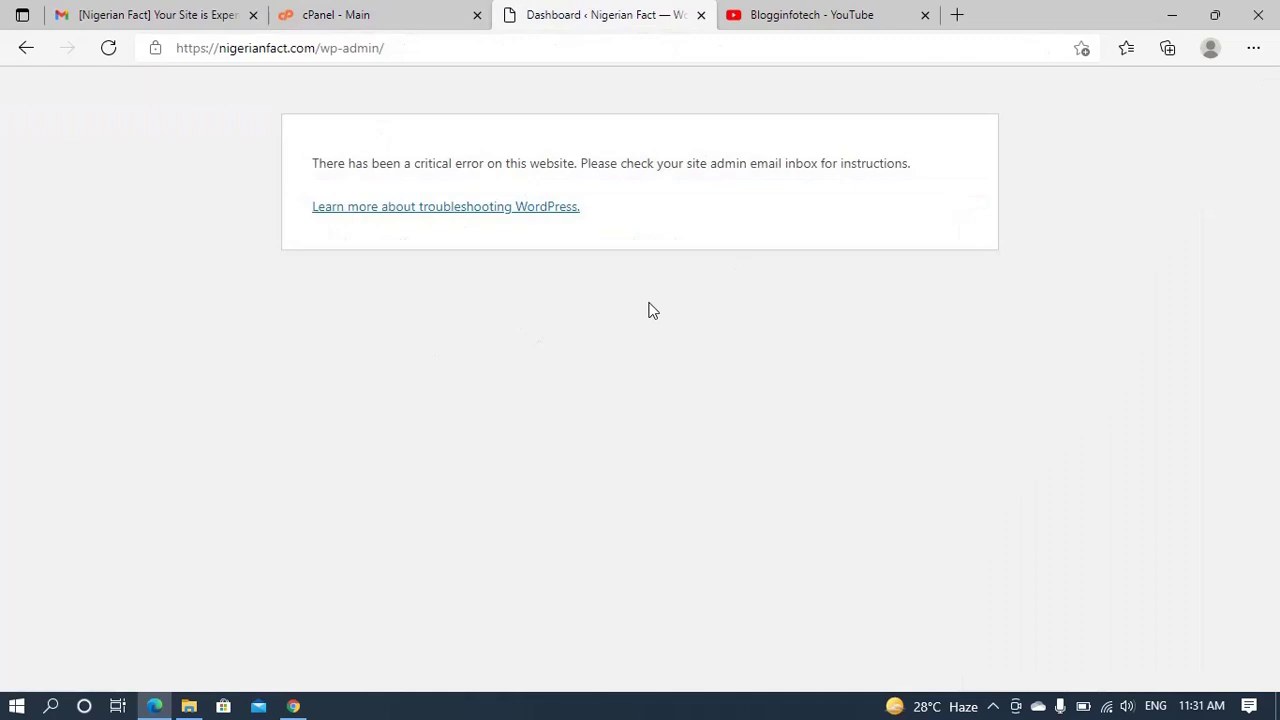
{"action": "left_click", "coordinate": [382, 25]}
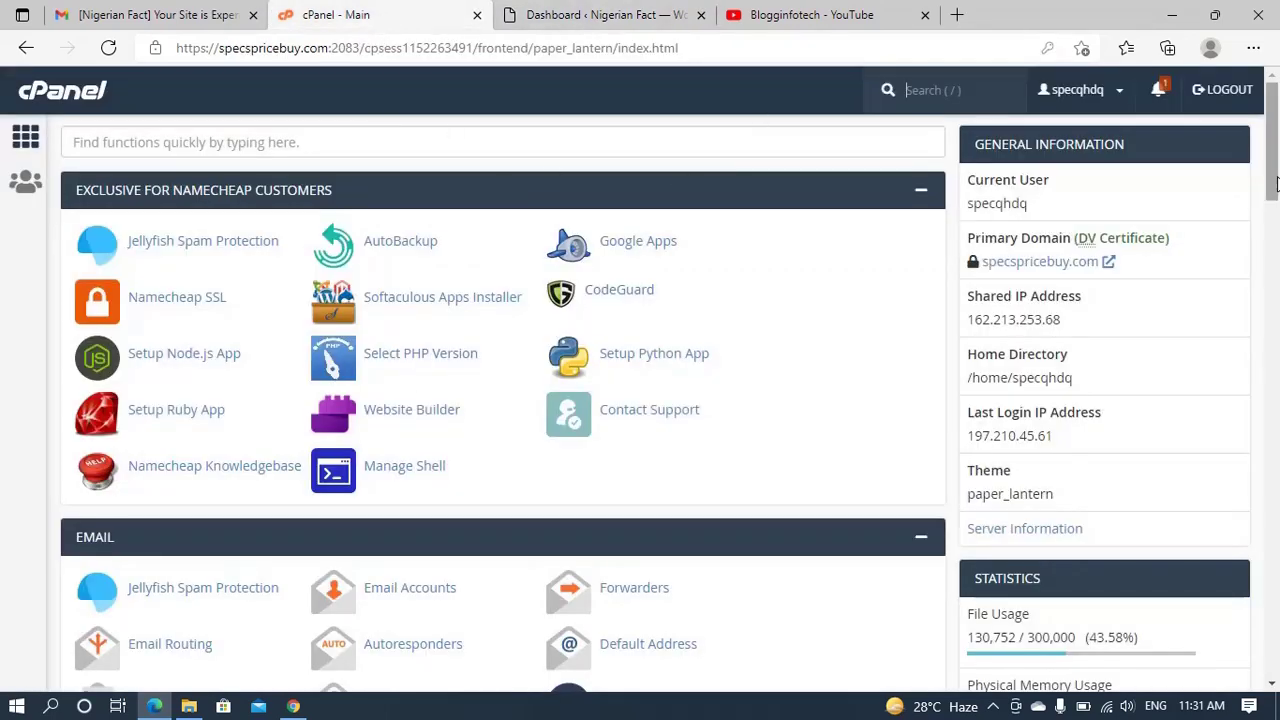
{"action": "left_click_drag", "start_coordinate": [1273, 190], "coordinate": [1275, 103]}
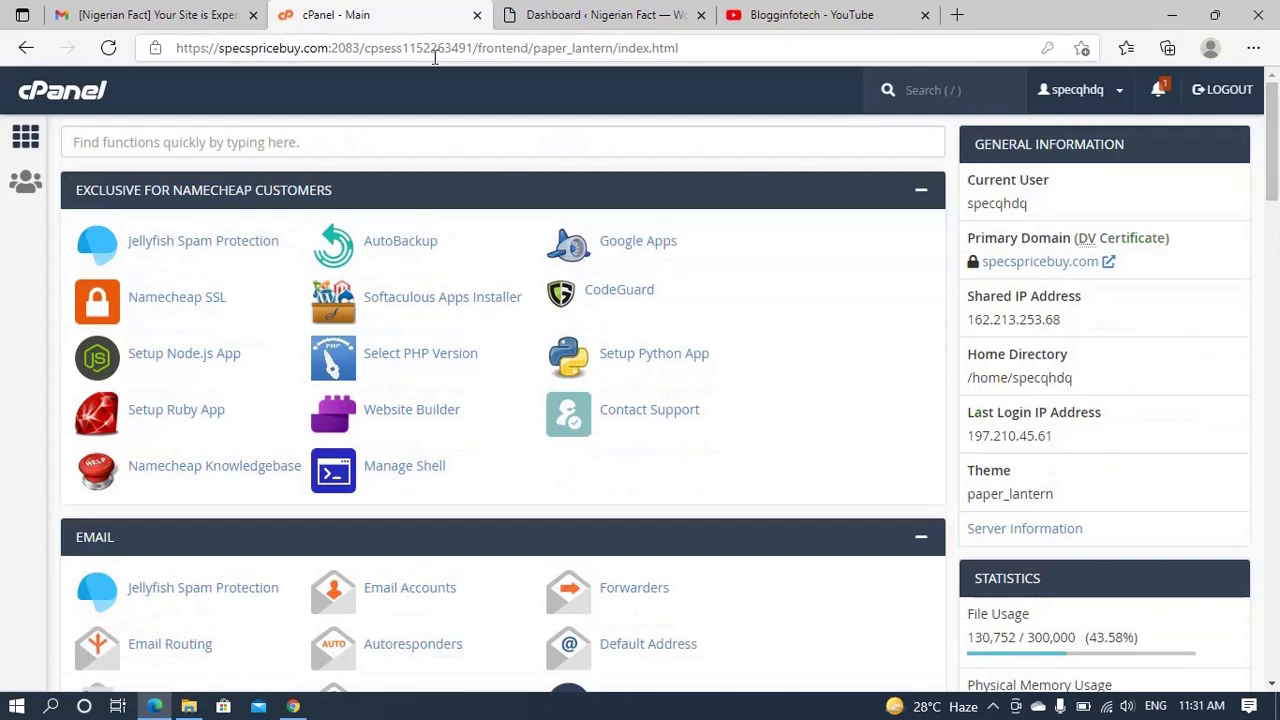
{"action": "left_click", "coordinate": [160, 22]}
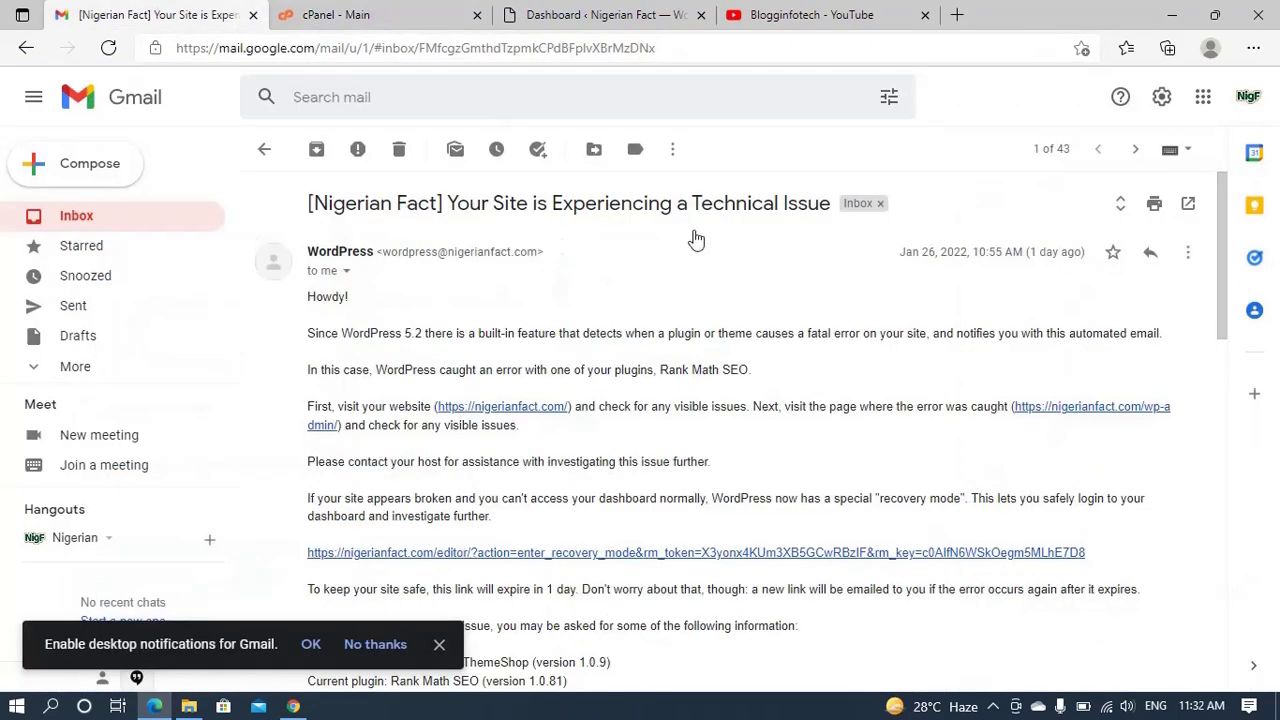
{"action": "left_click", "coordinate": [405, 22]}
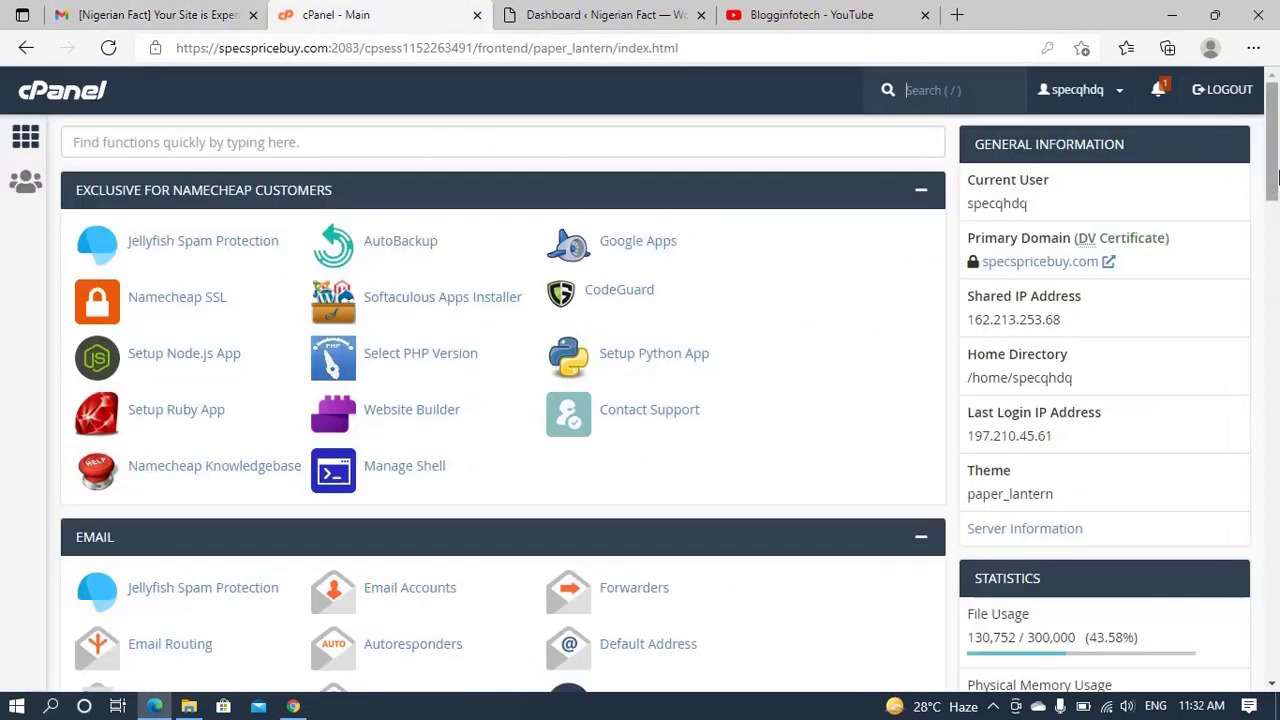
Scroll the cPanel dashboard down to the Files section to locate File Manager
{"action": "scroll", "coordinate": [1262, 150], "scroll_direction": "down", "scroll_amount": 2}
{"action": "scroll", "coordinate": [1262, 150], "scroll_direction": "up", "scroll_amount": 2}
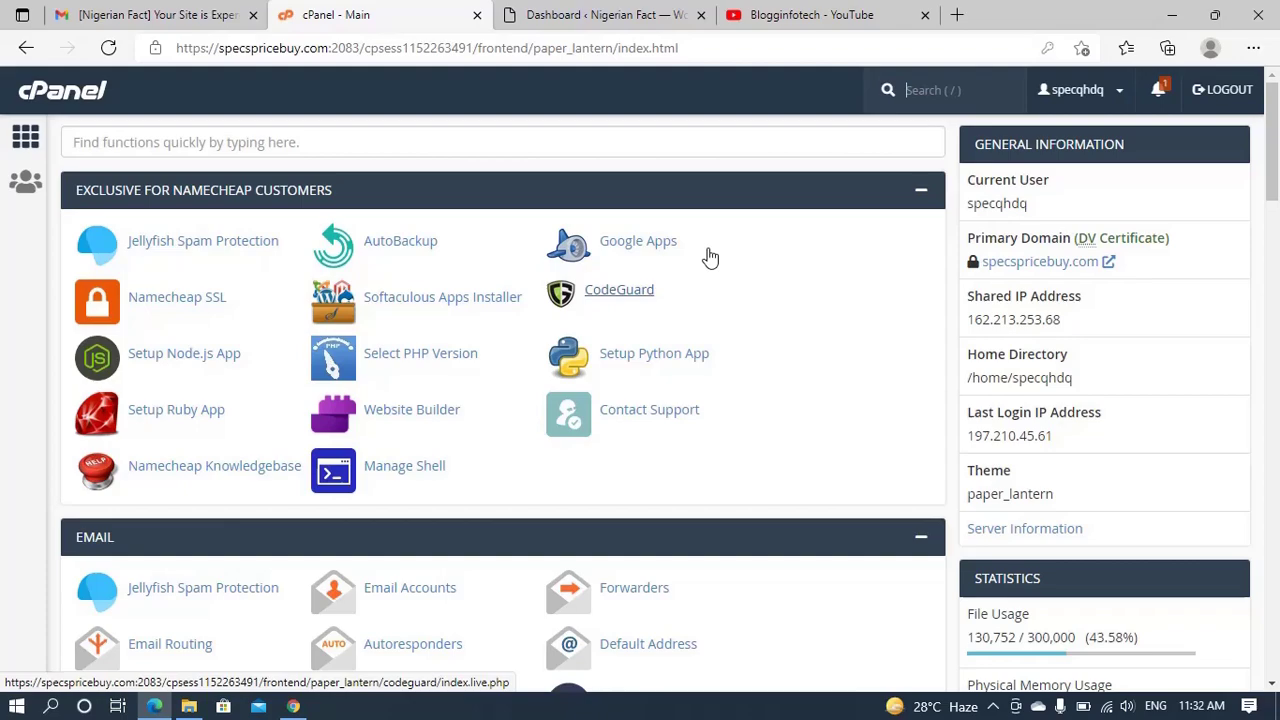
{"action": "mouse_move", "coordinate": [1274, 178]}
{"action": "left_mouse_down"}
{"action": "mouse_move", "coordinate": [1276, 350]}
{"action": "mouse_move", "coordinate": [1276, 174]}
{"action": "left_mouse_up"}
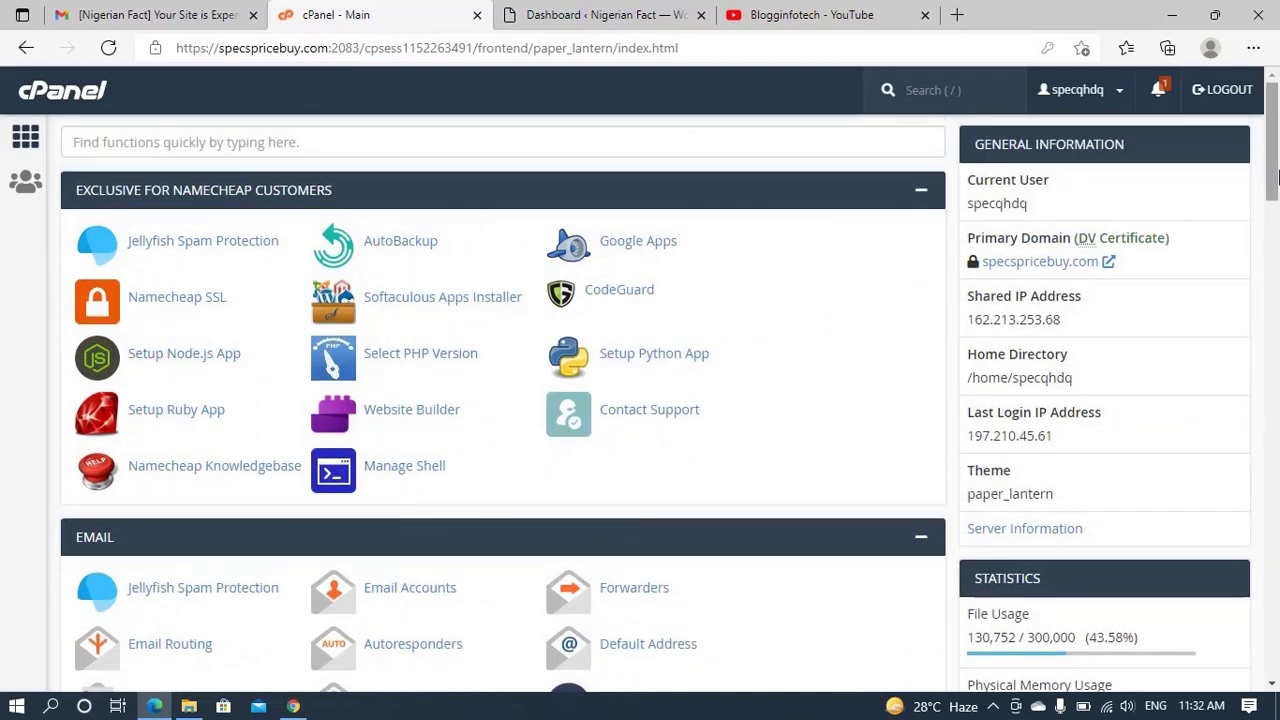
{"action": "mouse_move", "coordinate": [1277, 150]}
{"action": "left_mouse_down"}
{"action": "mouse_move", "coordinate": [1277, 245]}
{"action": "mouse_move", "coordinate": [1277, 150]}
{"action": "left_mouse_up"}
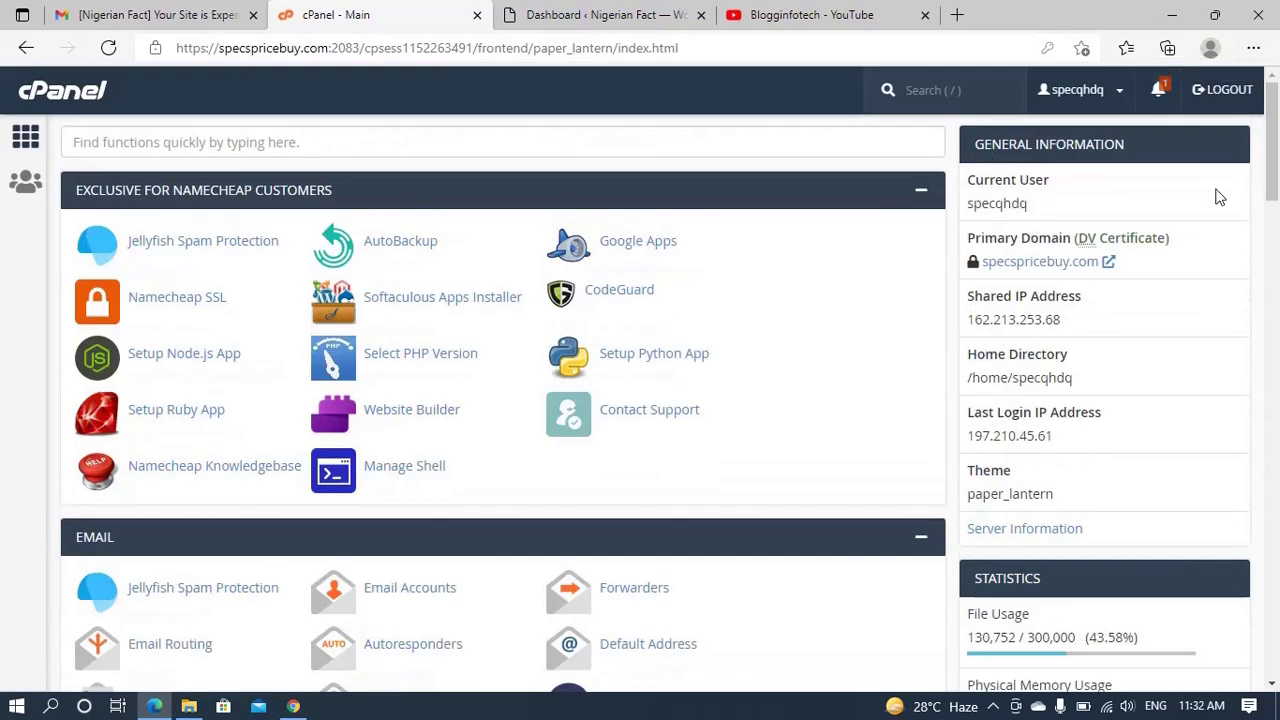
{"action": "left_click_drag", "start_coordinate": [1277, 150], "coordinate": [1277, 288]}
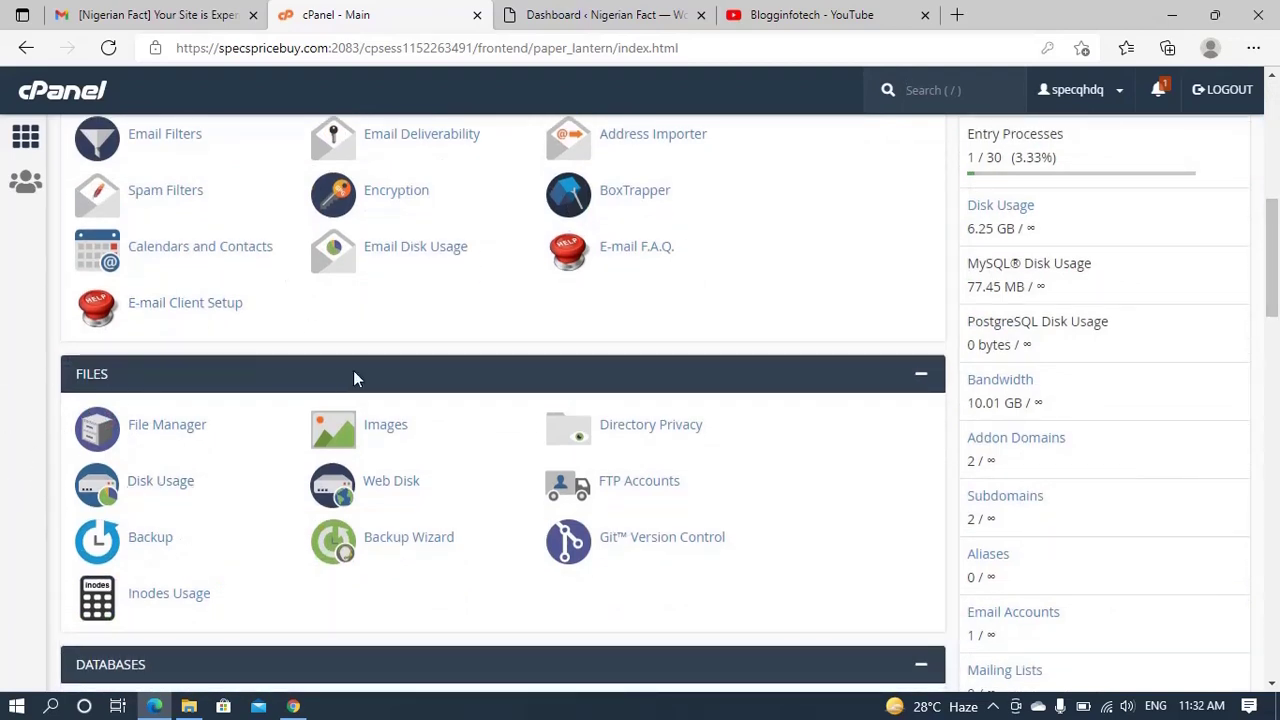
{"action": "key", "text": "slash"}
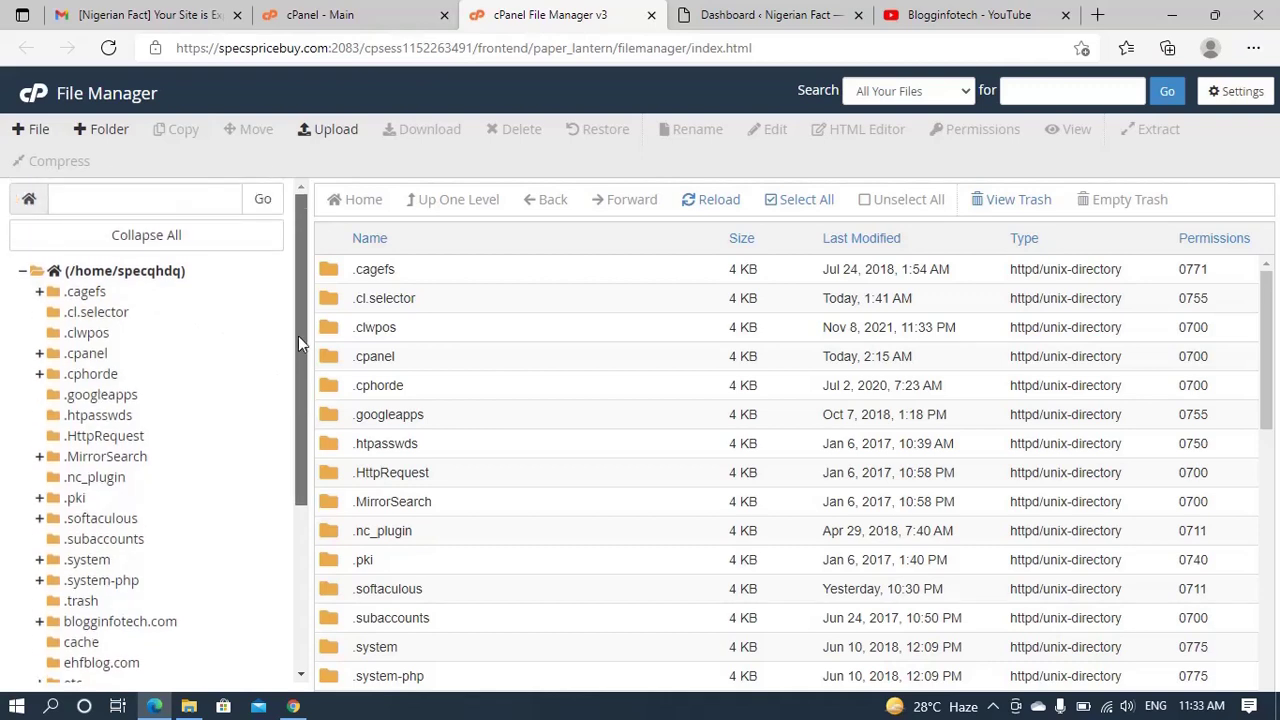
Navigate File Manager to nigerianfact.com/wp-content/plugins to find seo-by-rank-math
{"action": "scroll", "coordinate": [298, 343], "scroll_direction": "down", "scroll_amount": 1}
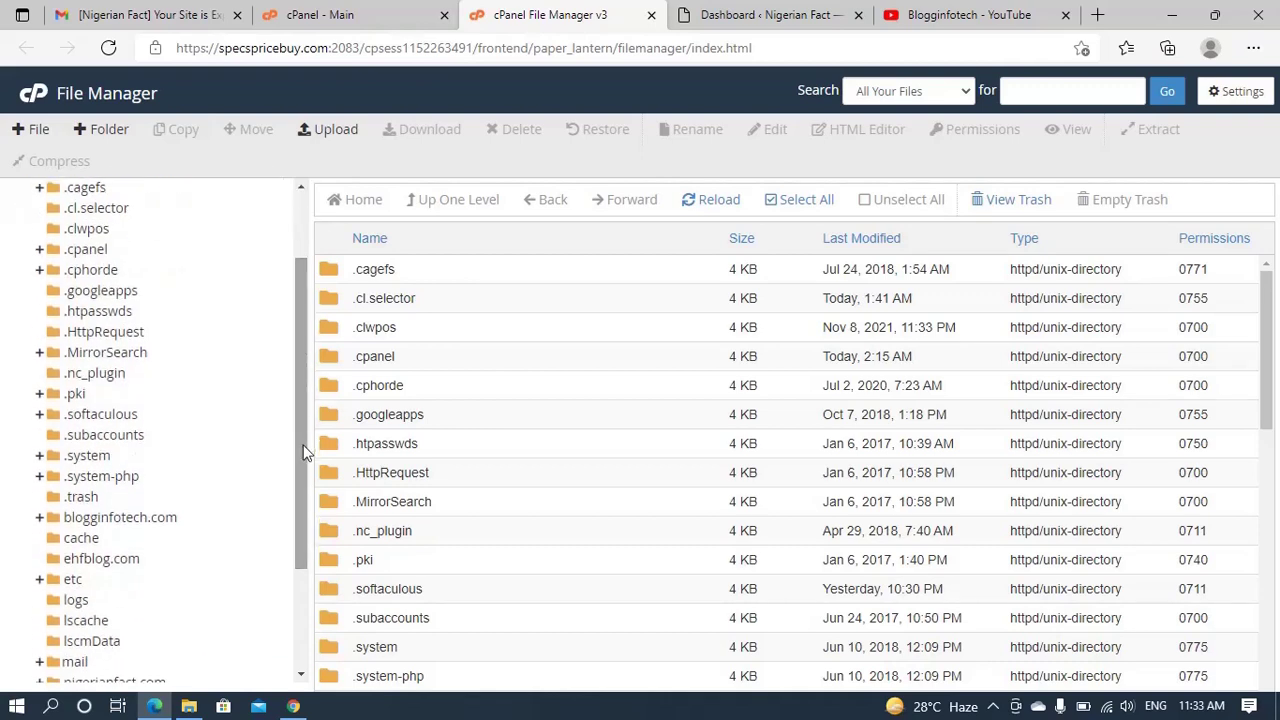
{"action": "left_click_drag", "start_coordinate": [299, 460], "coordinate": [294, 560]}
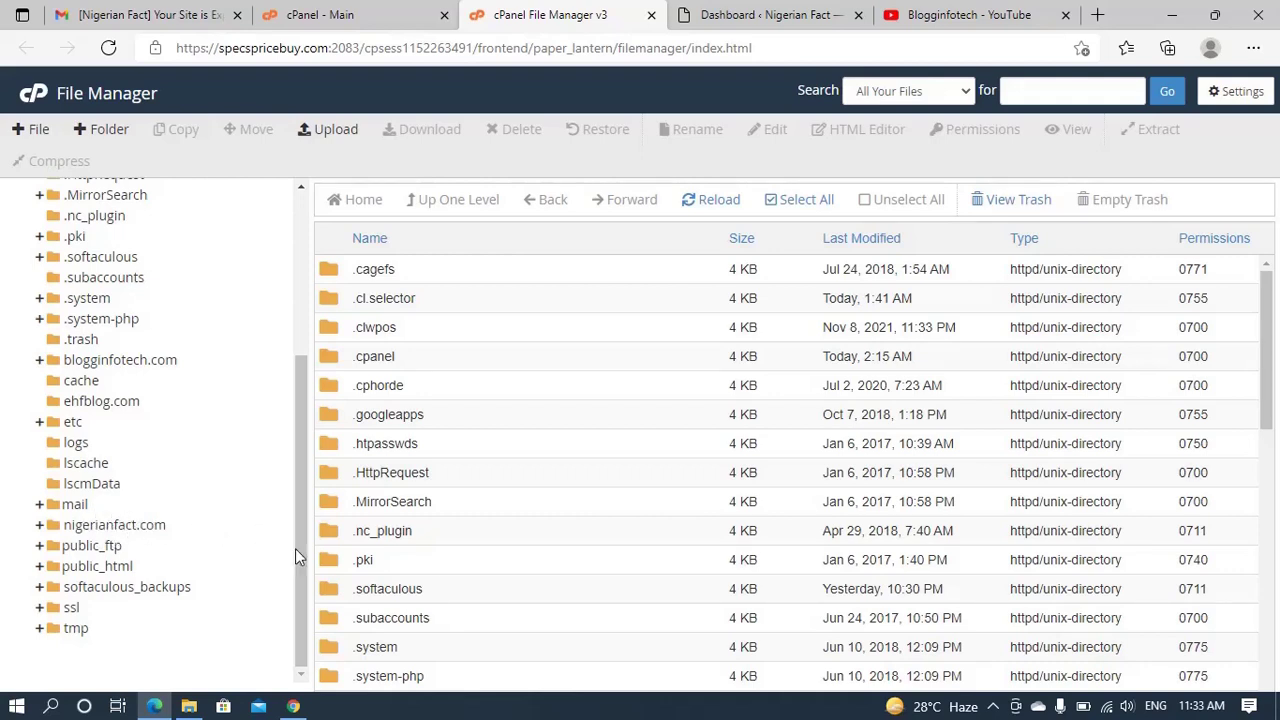
{"action": "left_click_drag", "start_coordinate": [300, 551], "coordinate": [300, 265]}
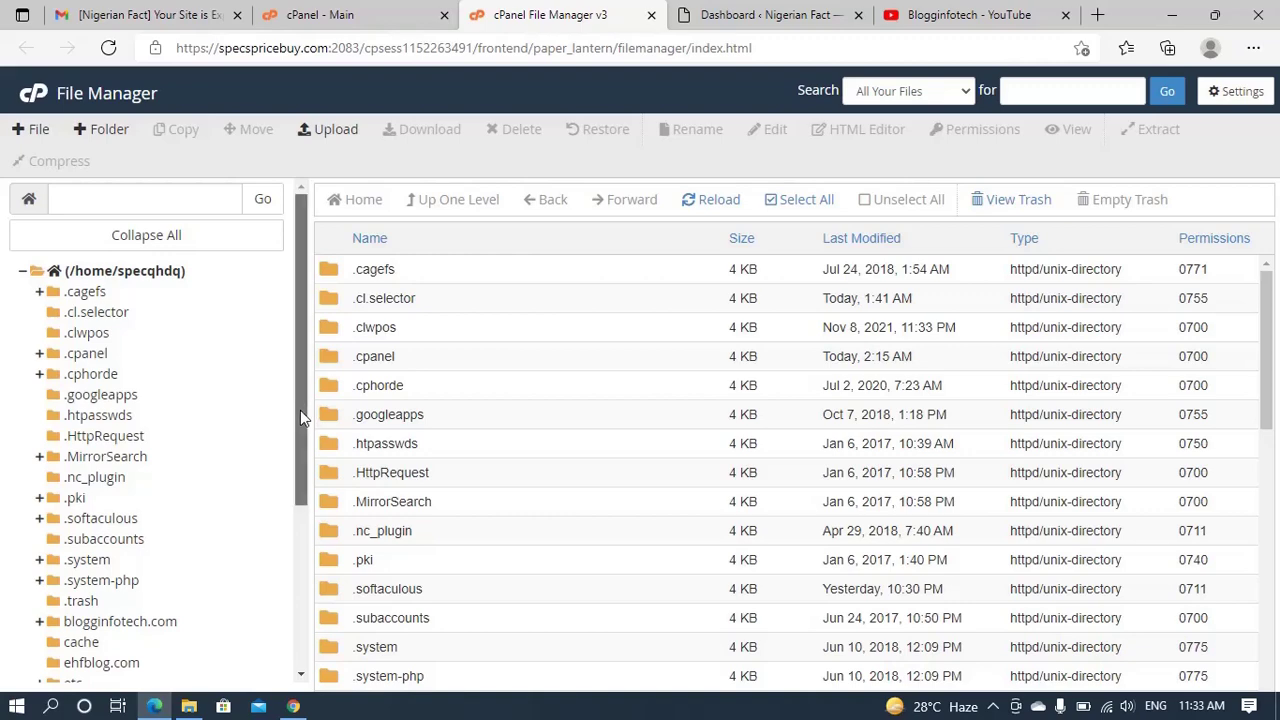
{"action": "left_click_drag", "start_coordinate": [300, 410], "coordinate": [298, 624]}
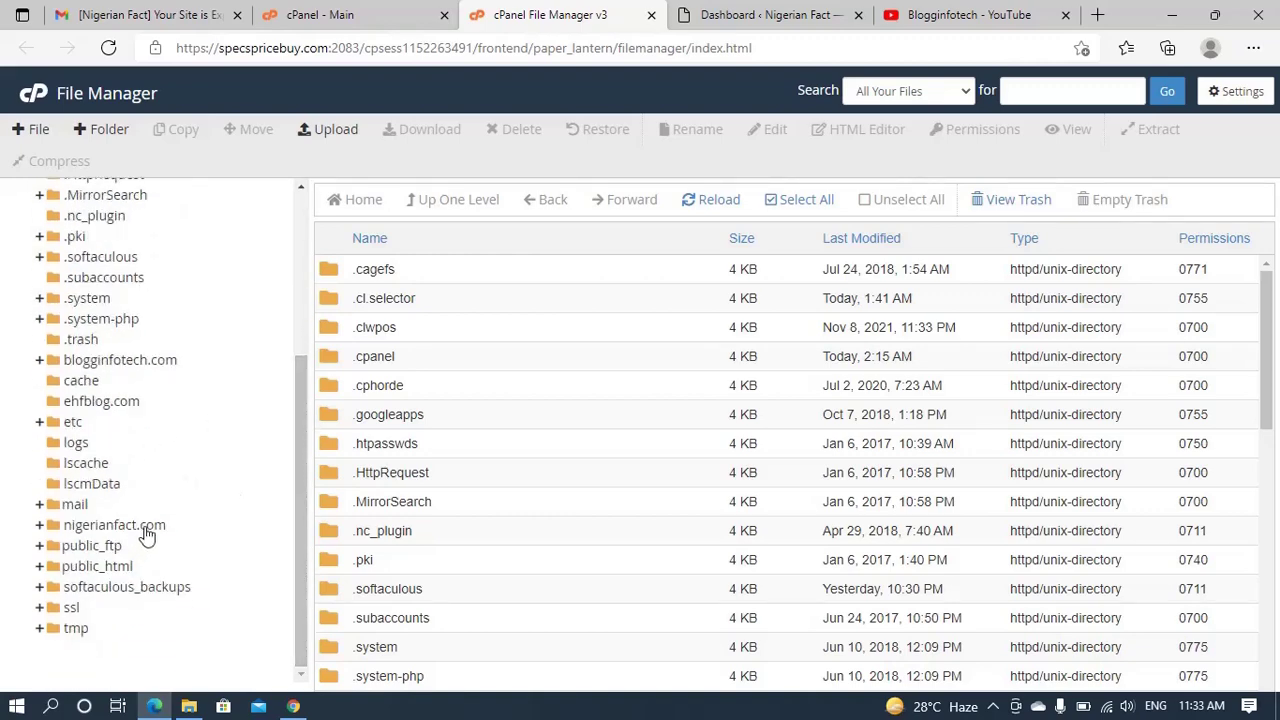
{"action": "left_click", "coordinate": [114, 525]}
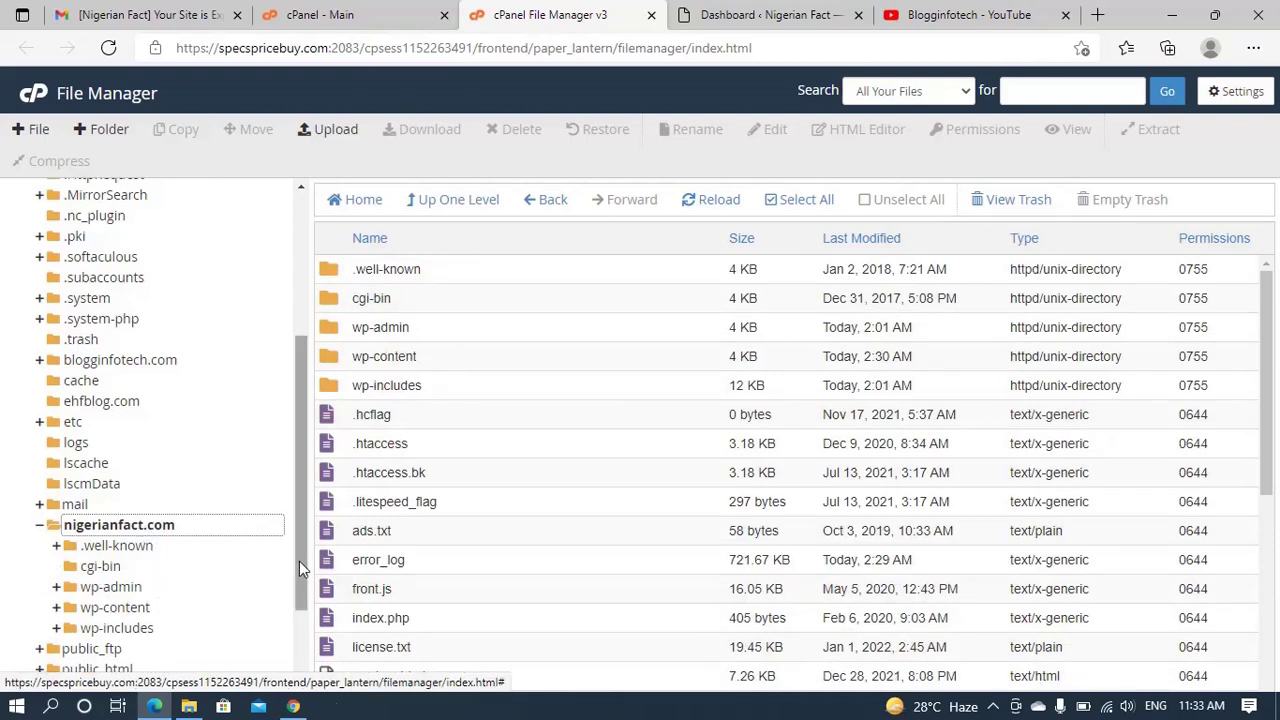
{"action": "left_click_drag", "start_coordinate": [299, 561], "coordinate": [300, 596]}
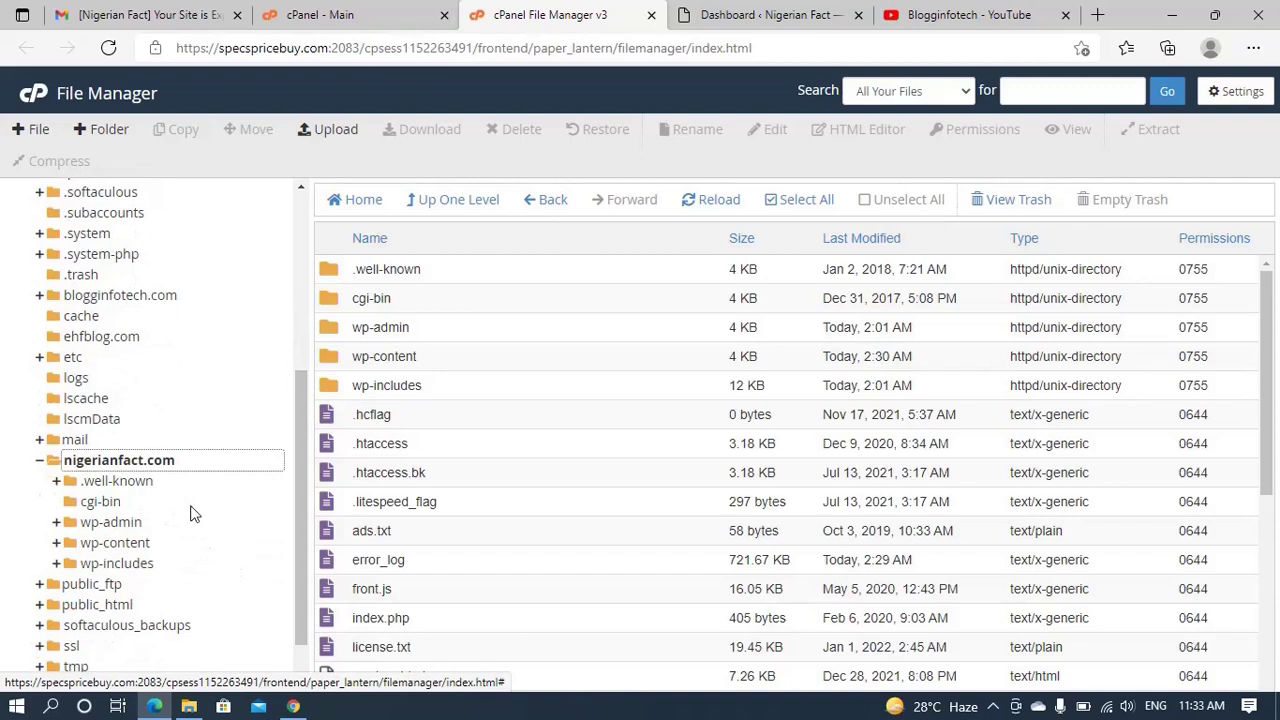
{"action": "left_click", "coordinate": [115, 548]}
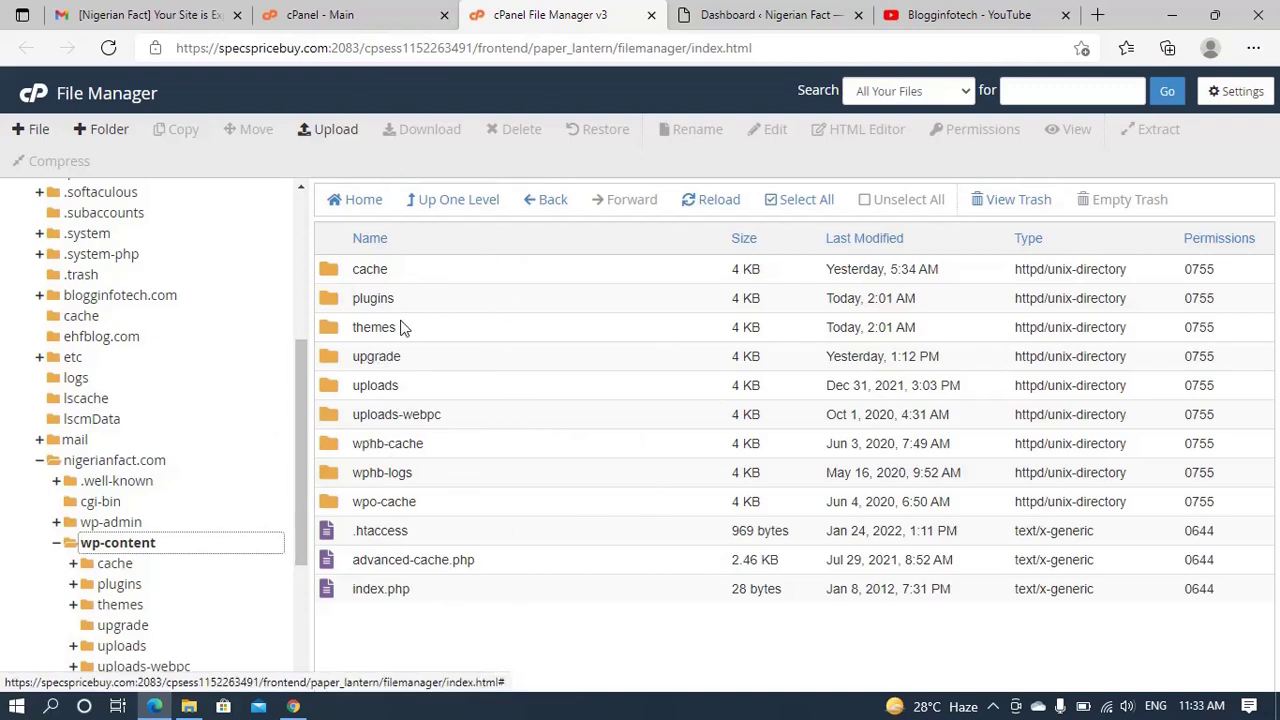
{"action": "double_click", "coordinate": [373, 300]}
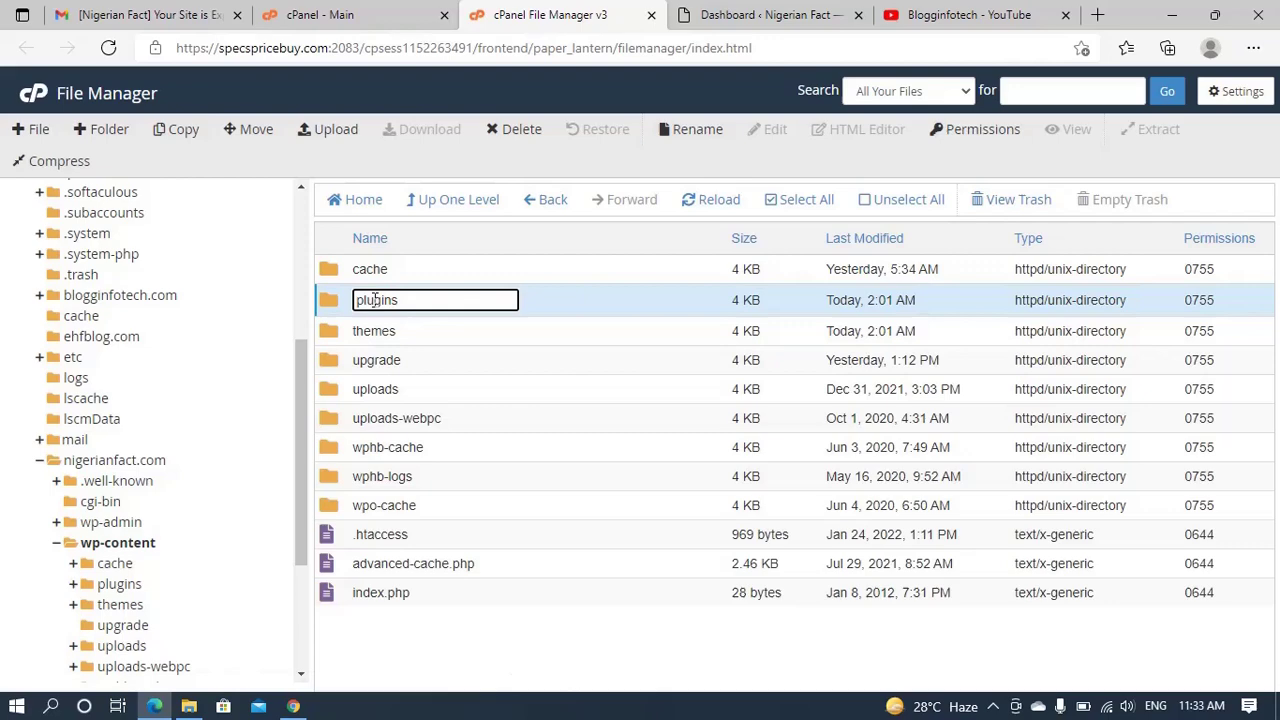
{"action": "double_click", "coordinate": [333, 301]}
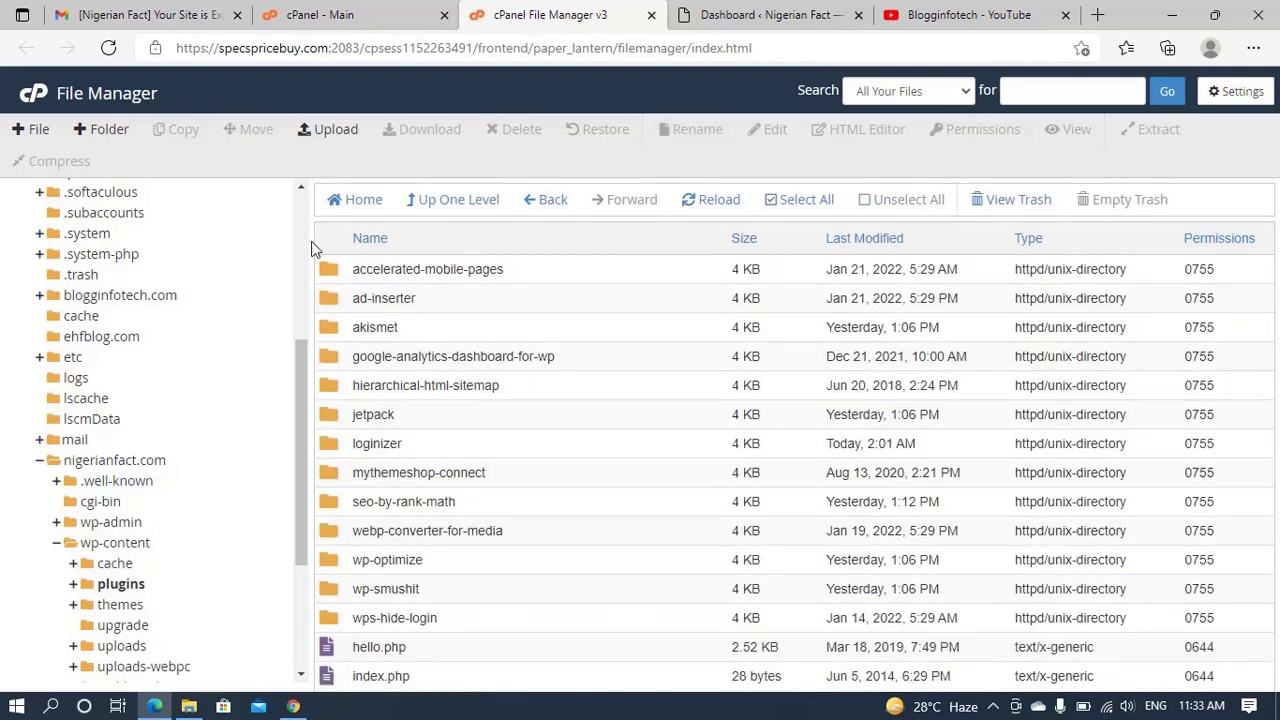
Recheck the Gmail error email, highlighting 'Rank Math SEO' as the faulty plugin
{"action": "left_click", "coordinate": [150, 15]}
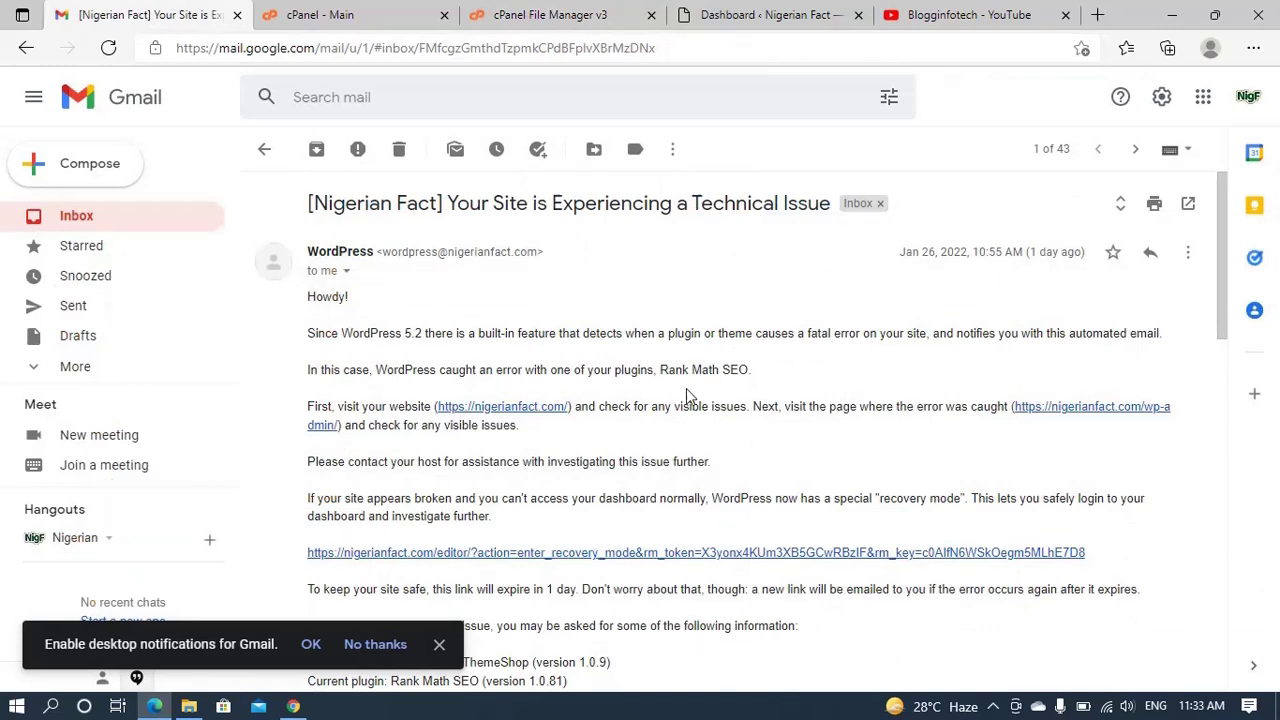
{"action": "left_click_drag", "start_coordinate": [661, 369], "coordinate": [307, 370]}
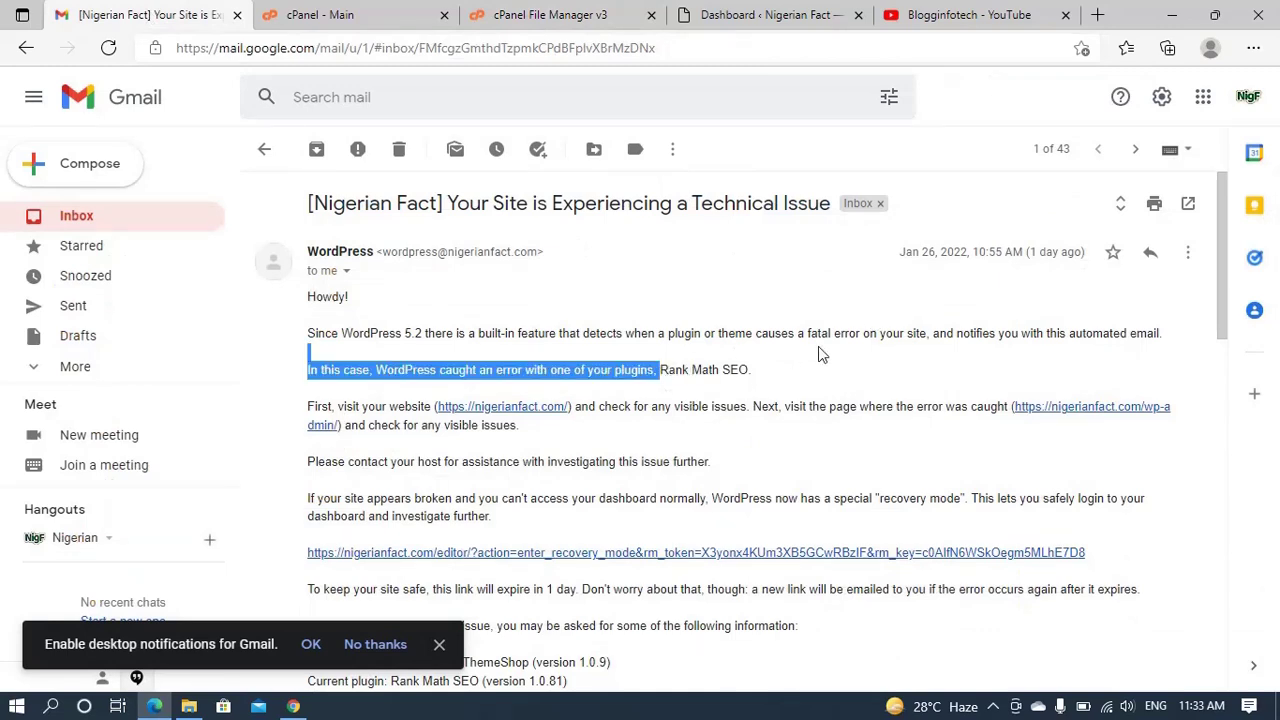
{"action": "left_click", "coordinate": [776, 376]}
{"action": "left_click_drag", "start_coordinate": [776, 376], "coordinate": [668, 370]}
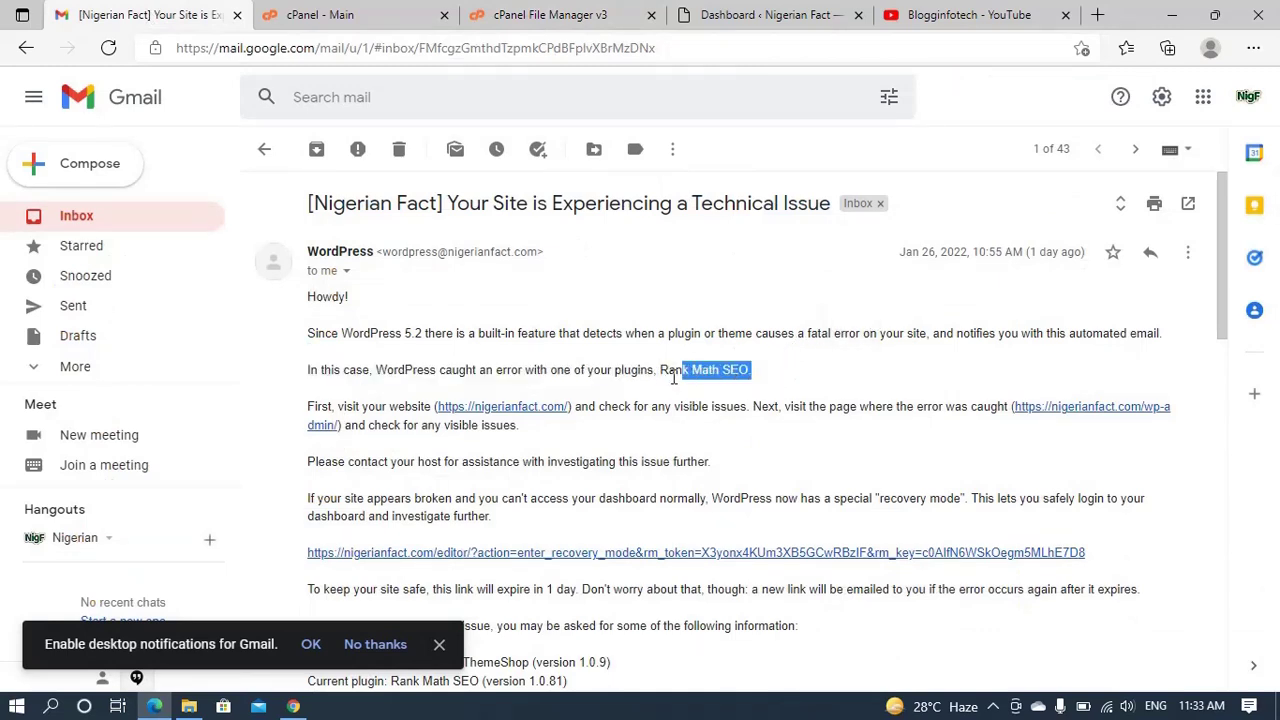
{"action": "left_click", "coordinate": [648, 390]}
{"action": "left_click_drag", "start_coordinate": [754, 370], "coordinate": [666, 374]}
Back in the plugins folder, select seo-by-rank-math, cancelling a first rename attempt
{"action": "left_click", "coordinate": [366, 12]}
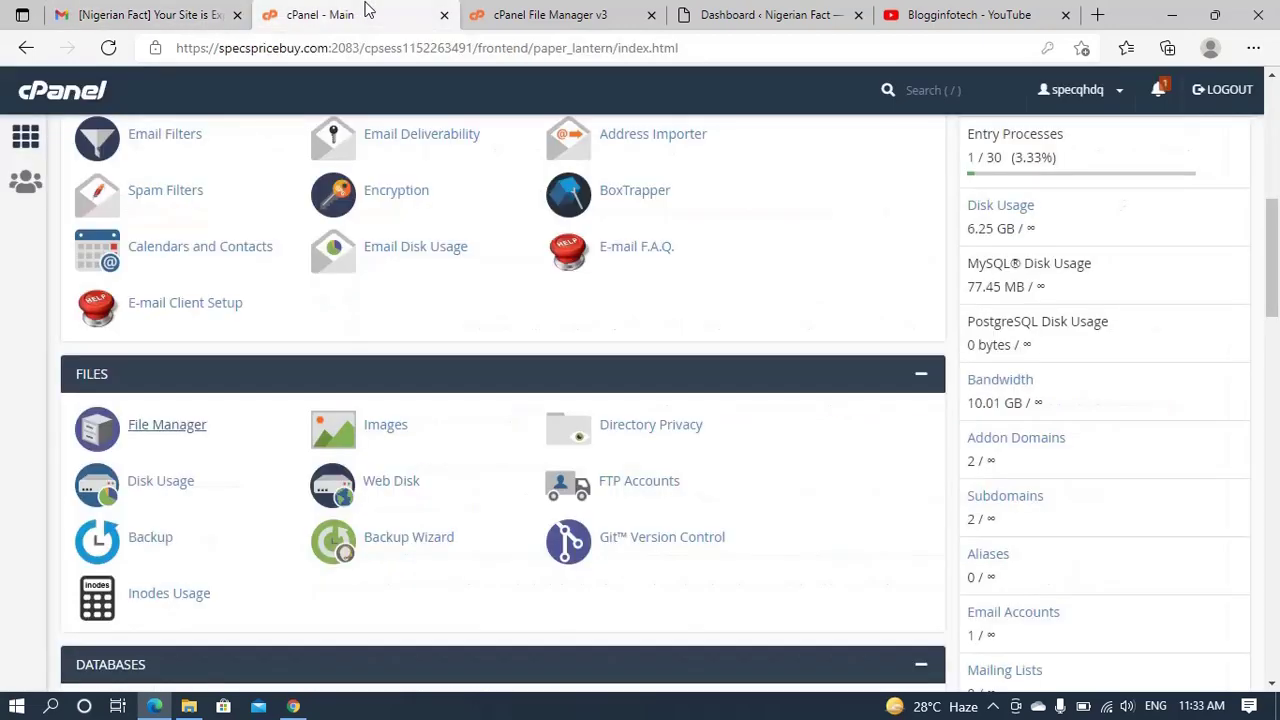
{"action": "left_click", "coordinate": [545, 14]}
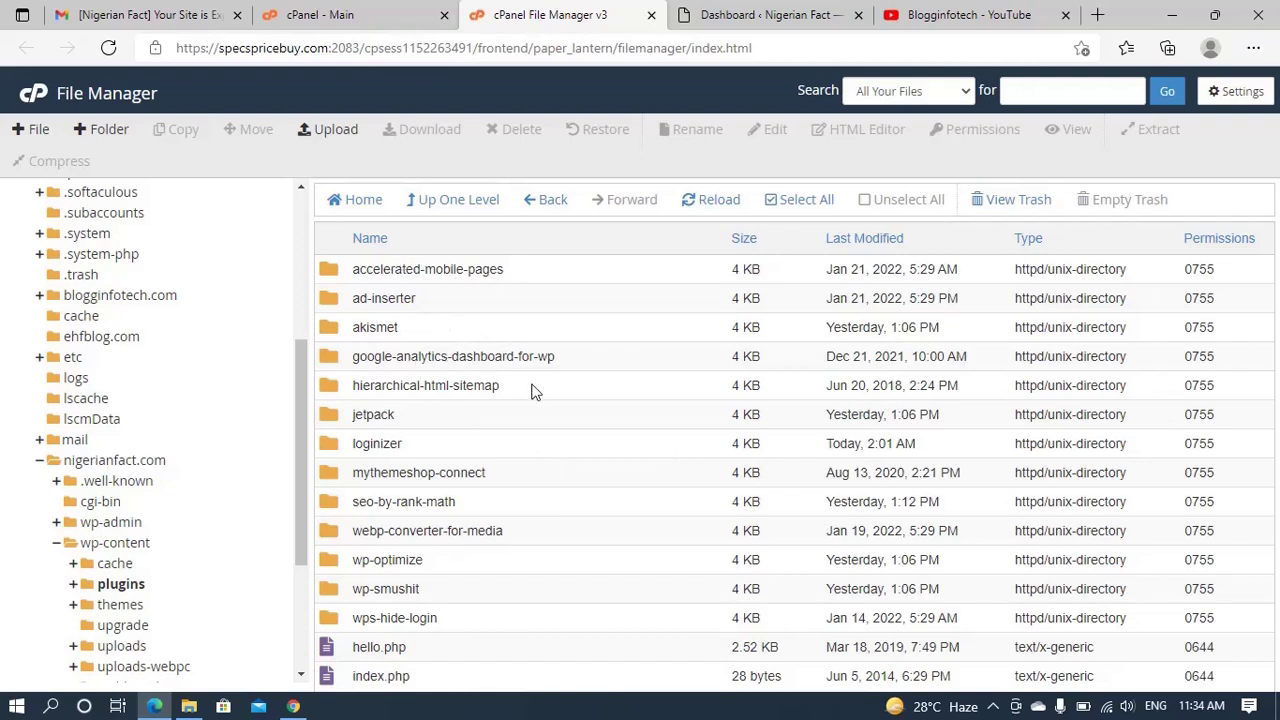
{"action": "left_click", "coordinate": [421, 503]}
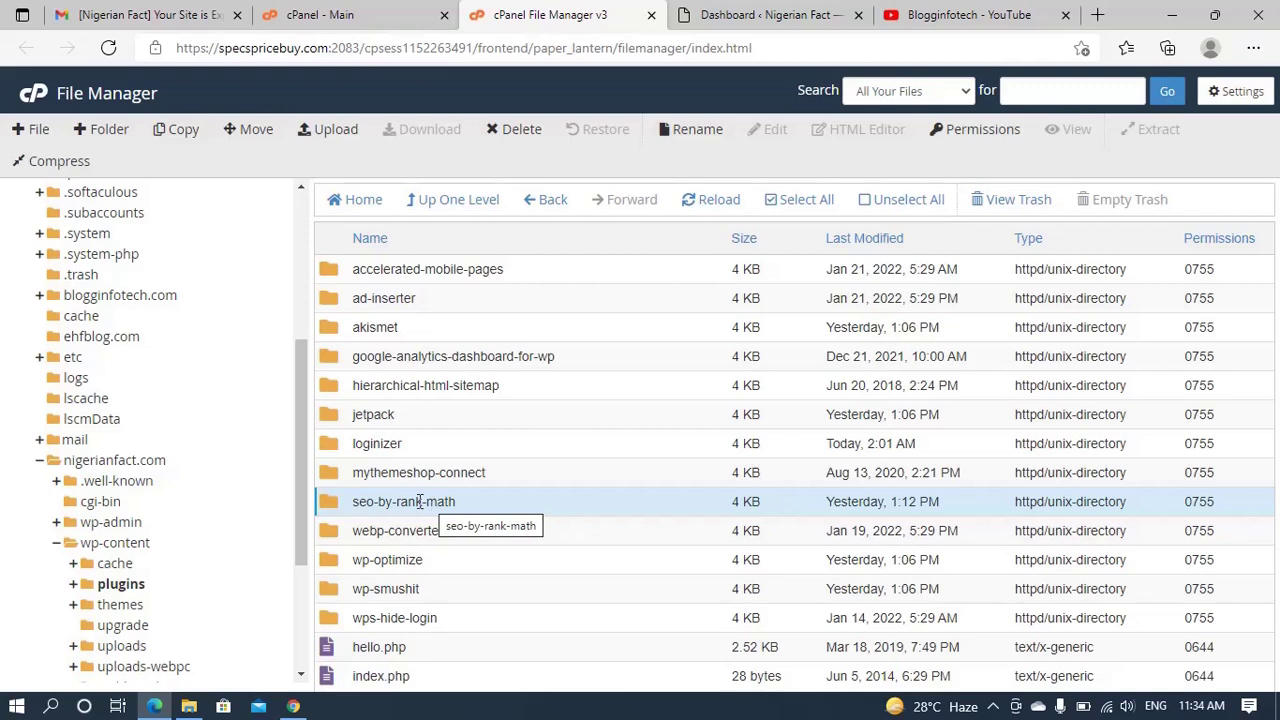
{"action": "left_click", "coordinate": [424, 501]}
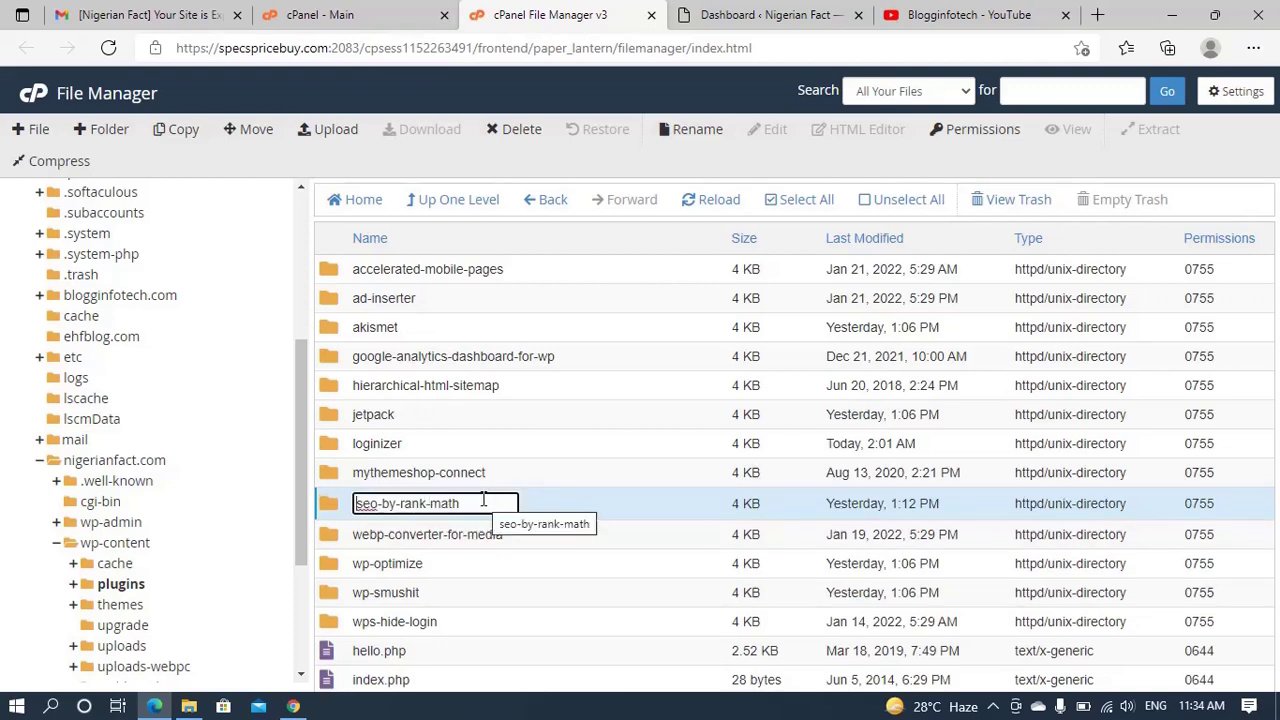
{"action": "left_click", "coordinate": [557, 500]}
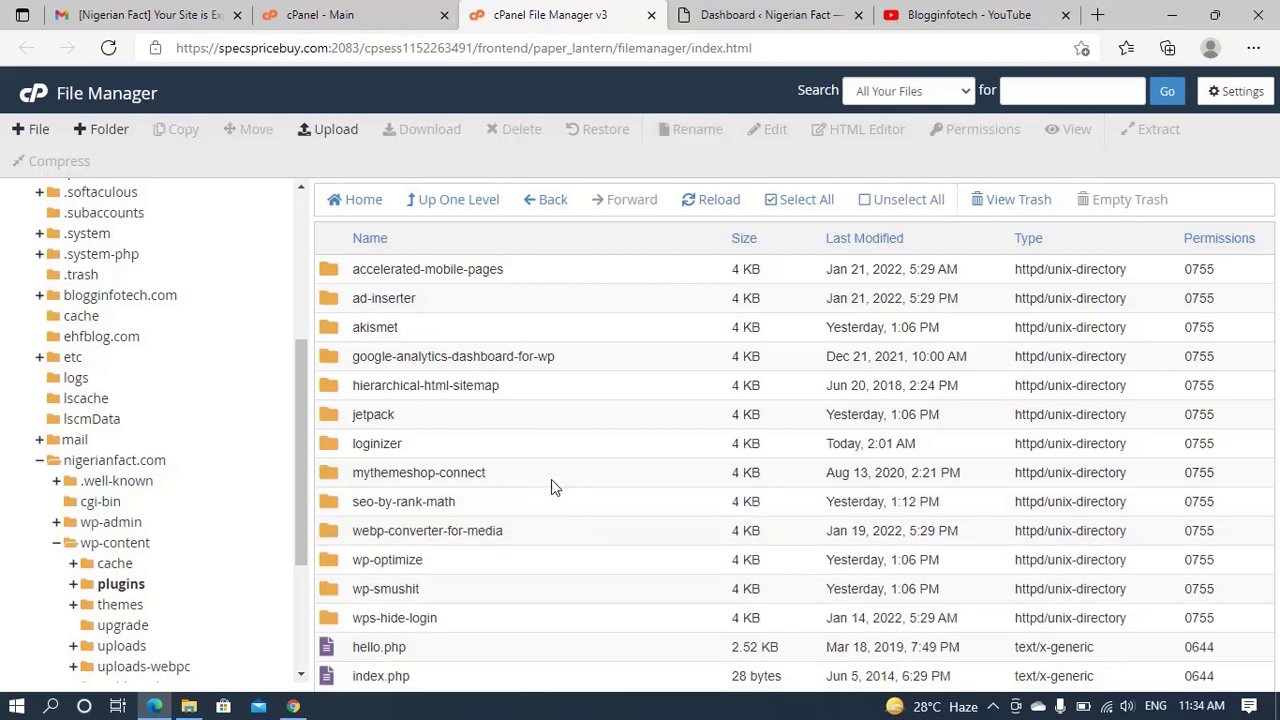
{"action": "left_click", "coordinate": [439, 503]}
Rename the seo-by-rank-math folder to seo-by-rank-math1 via its right-click Rename option
{"action": "right_click", "coordinate": [445, 505]}
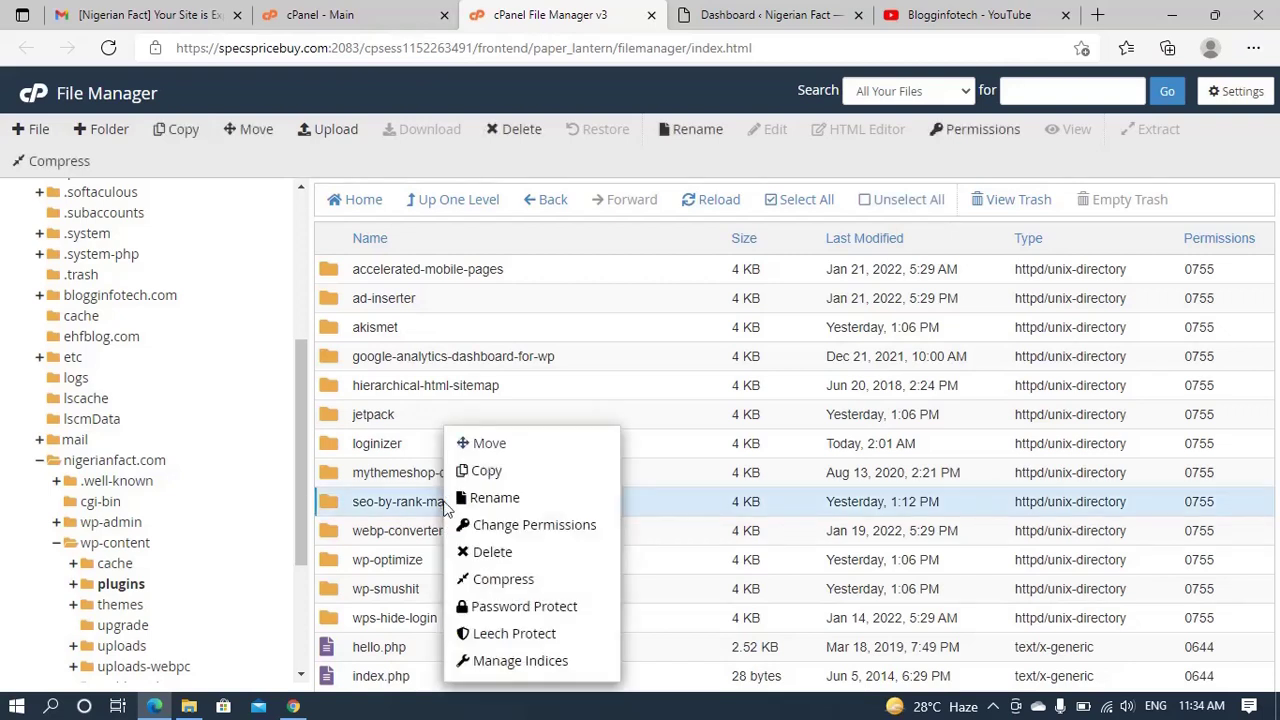
{"action": "left_click", "coordinate": [405, 500]}
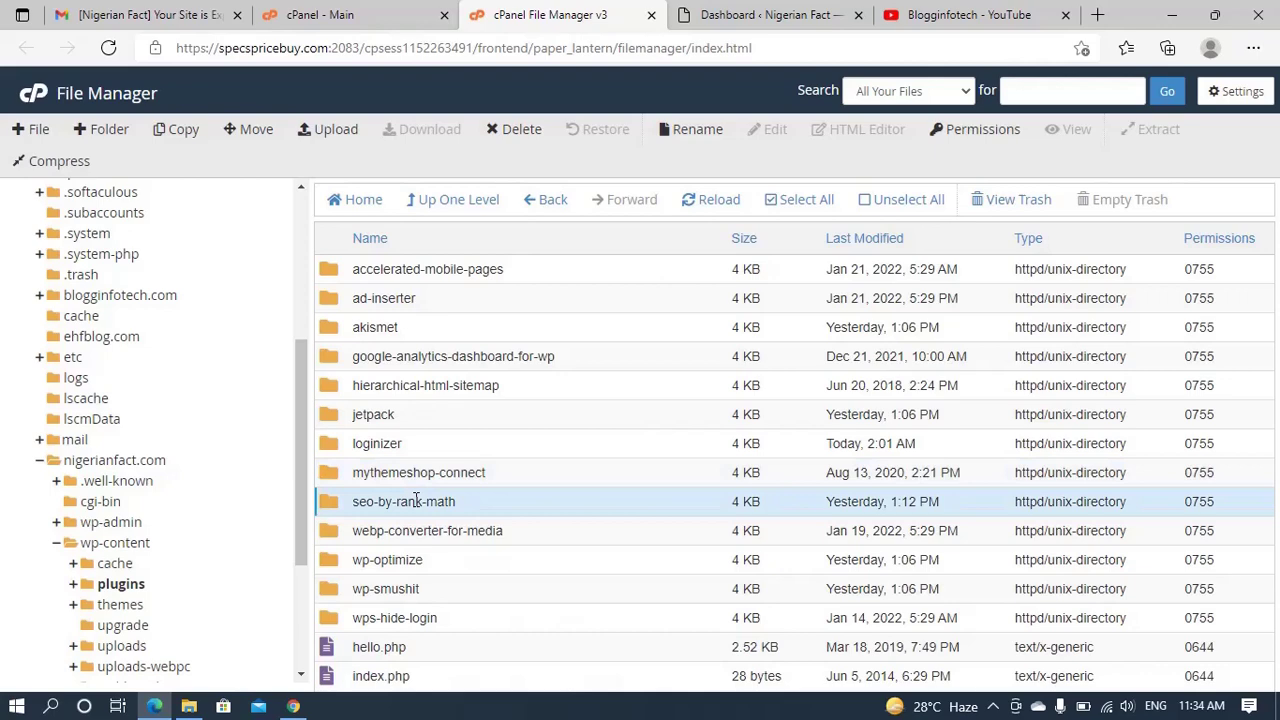
{"action": "right_click", "coordinate": [416, 500]}
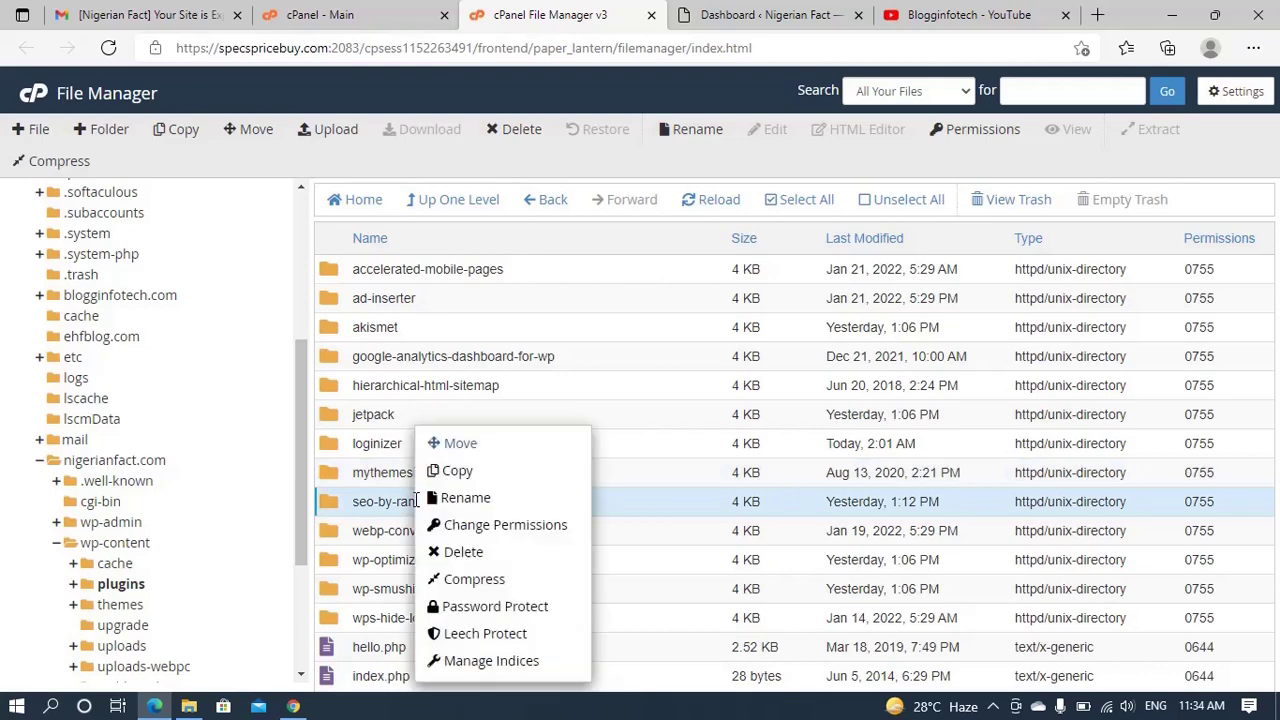
{"action": "left_click", "coordinate": [491, 503]}
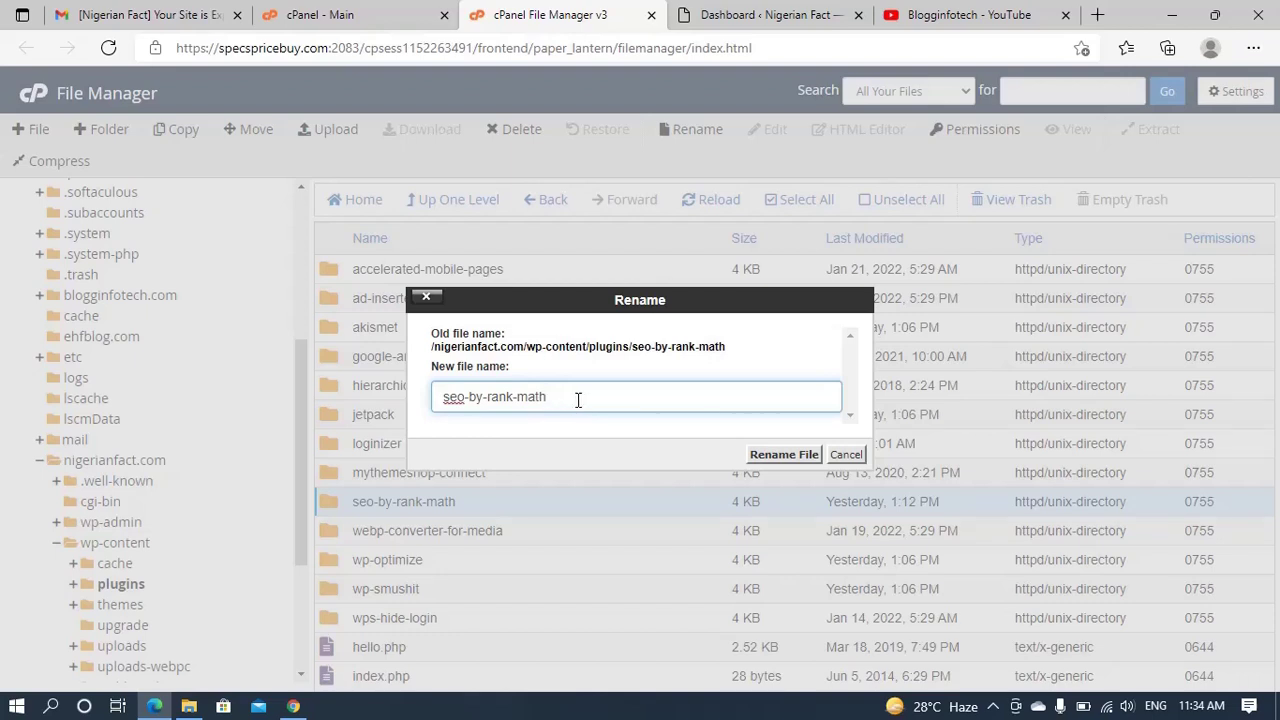
{"action": "type", "text": "1"}
{"action": "left_click", "coordinate": [784, 455]}
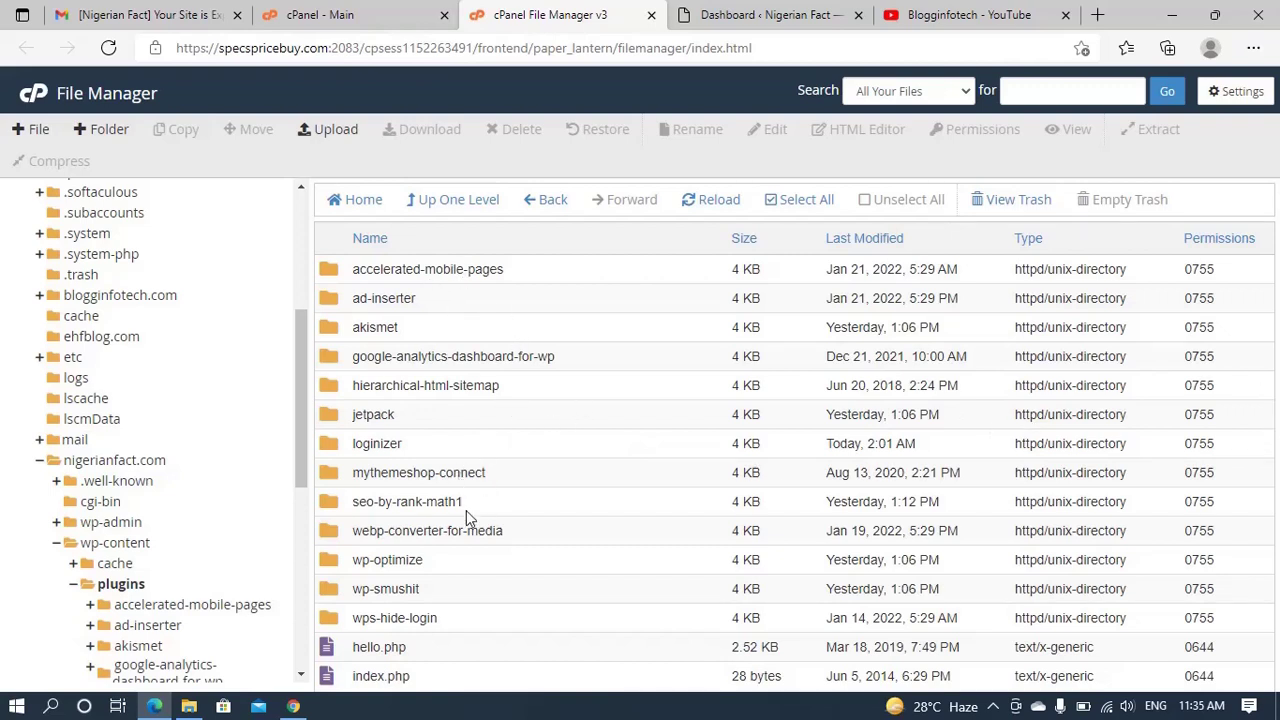
Reload the WordPress admin, which now loads normally listing 373 posts and 67 comments
{"action": "left_click", "coordinate": [760, 18]}
{"action": "left_click", "coordinate": [545, 17]}
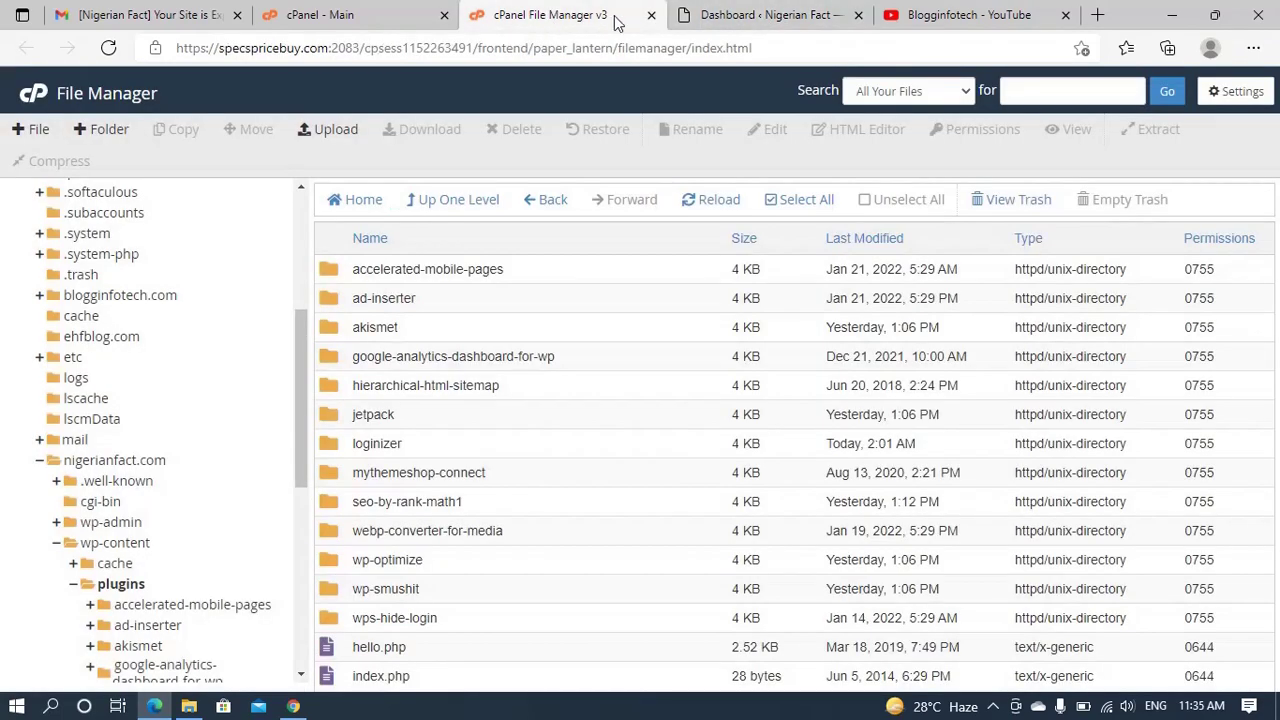
{"action": "left_click", "coordinate": [743, 12]}
{"action": "left_click", "coordinate": [486, 17]}
{"action": "left_click", "coordinate": [758, 14]}
{"action": "key", "text": "F5"}
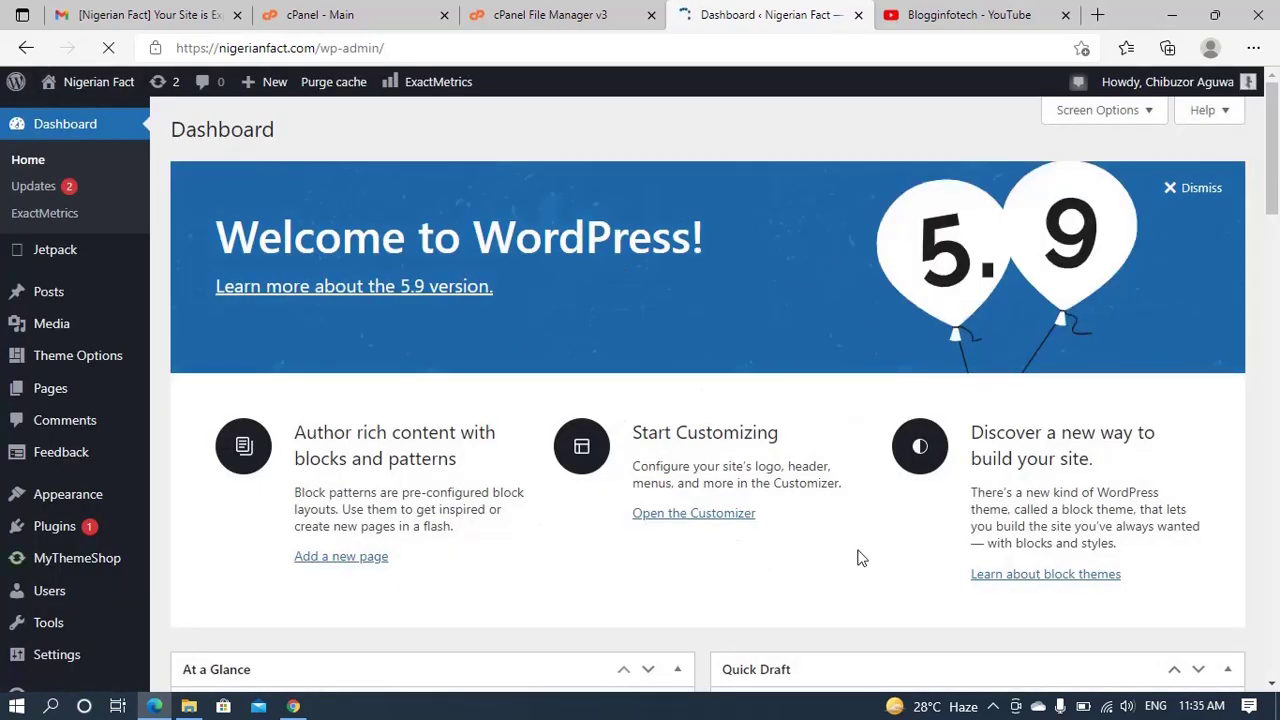
{"action": "left_click_drag", "start_coordinate": [1276, 199], "coordinate": [1276, 258]}
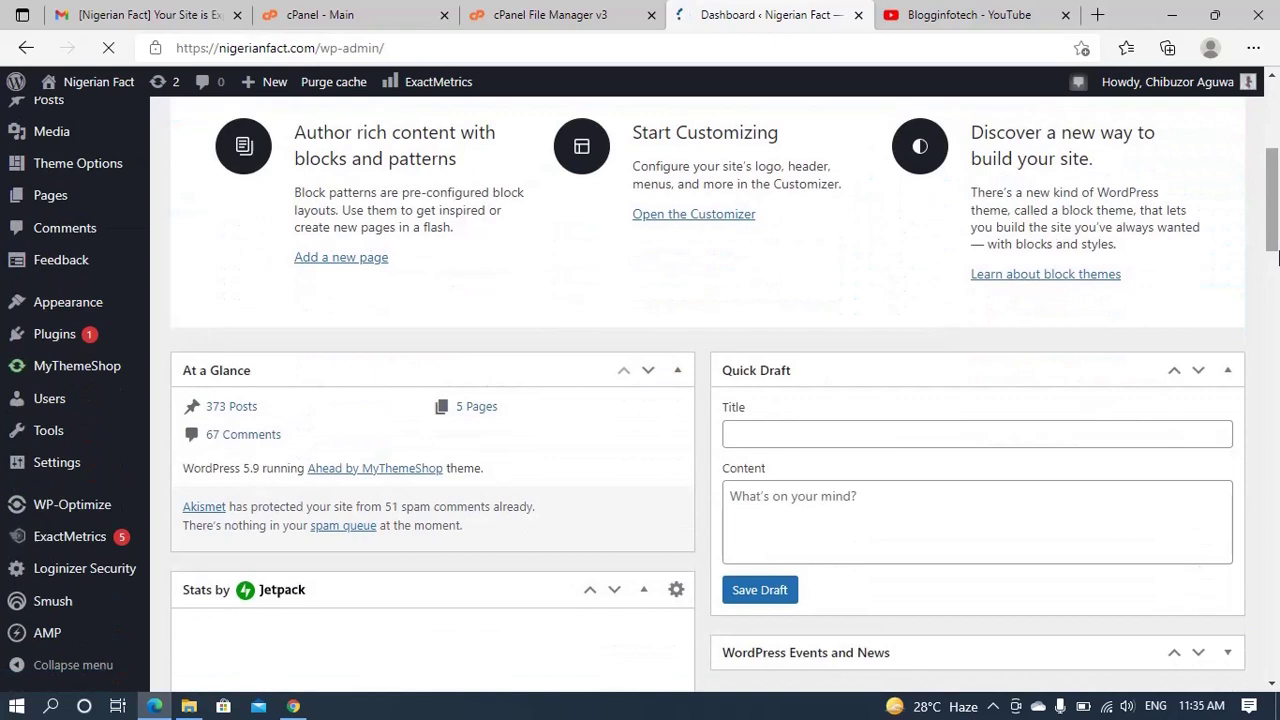
{"action": "left_click_drag", "start_coordinate": [1276, 247], "coordinate": [1276, 160]}
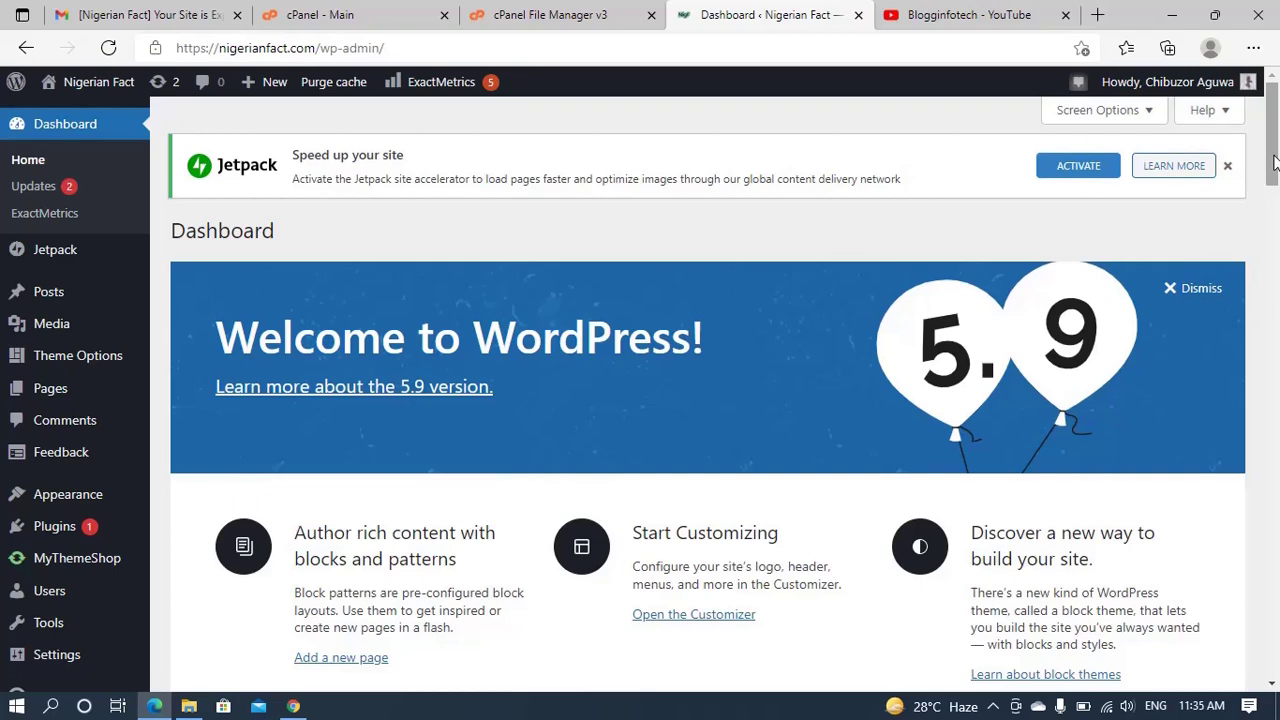
{"action": "left_click_drag", "start_coordinate": [1276, 160], "coordinate": [1276, 246]}
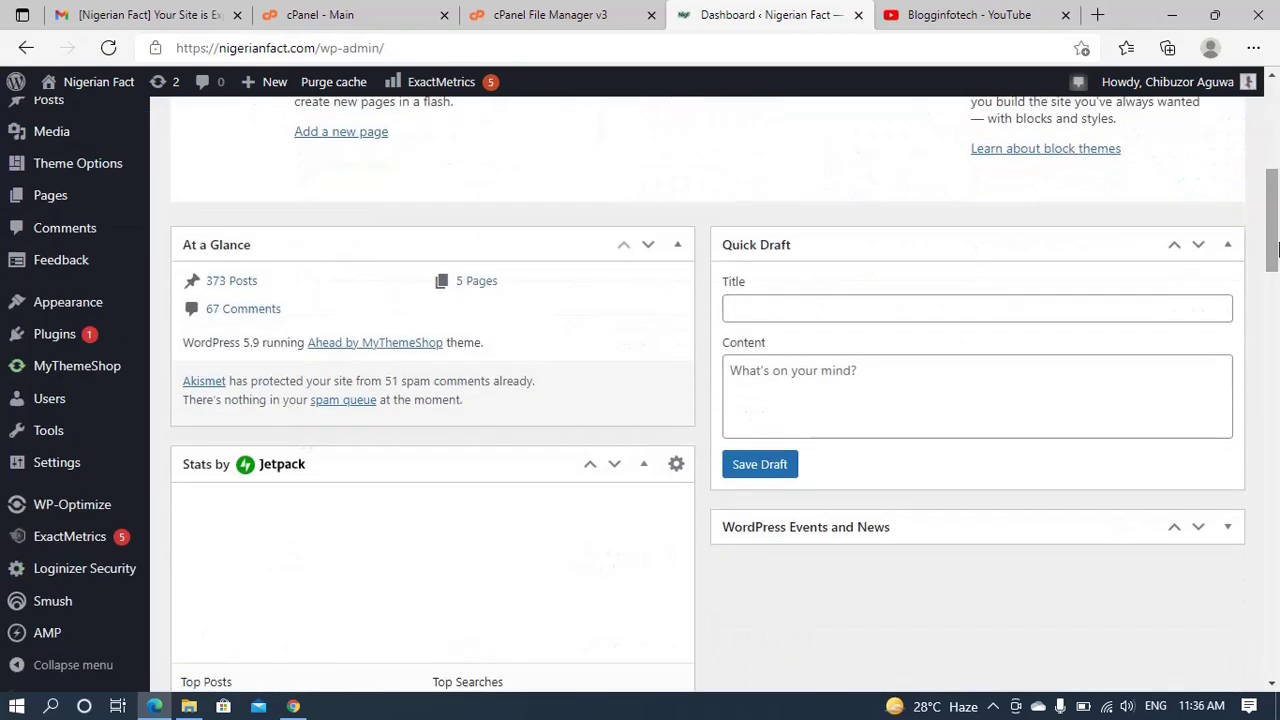
Go to the Installed Plugins list in the WordPress admin
{"action": "left_click", "coordinate": [75, 345]}
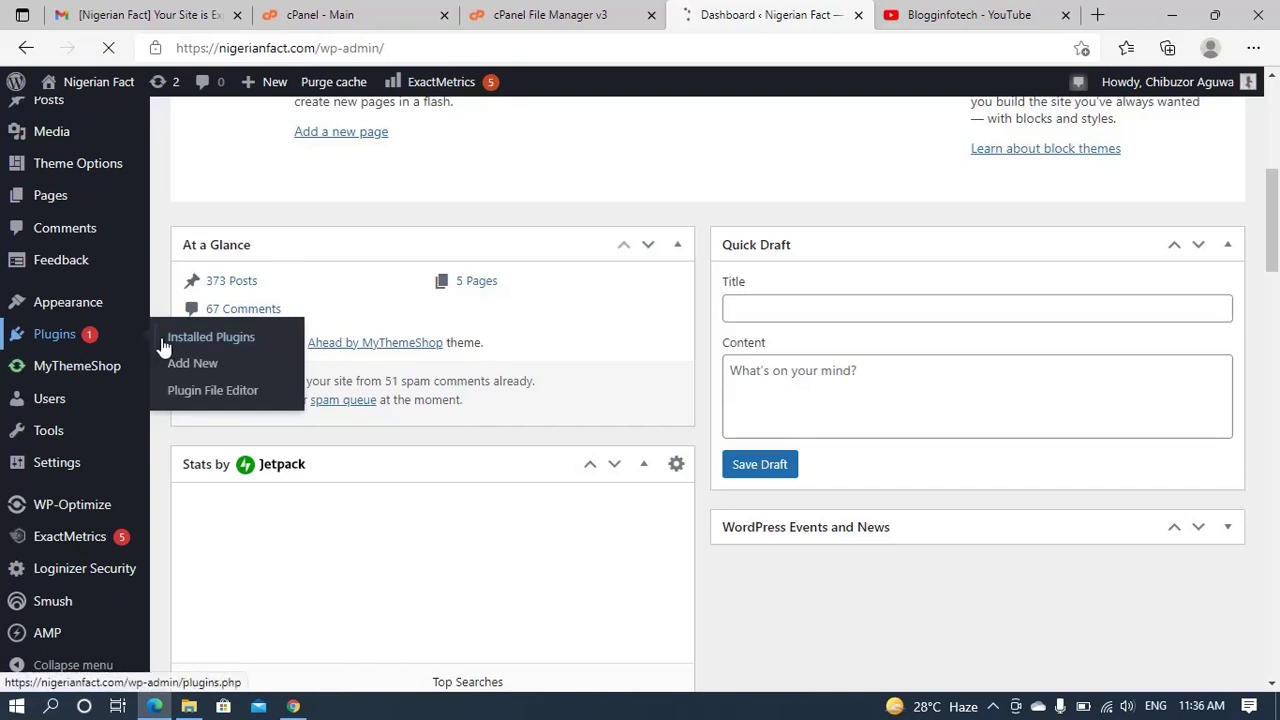
{"action": "left_click", "coordinate": [198, 340]}
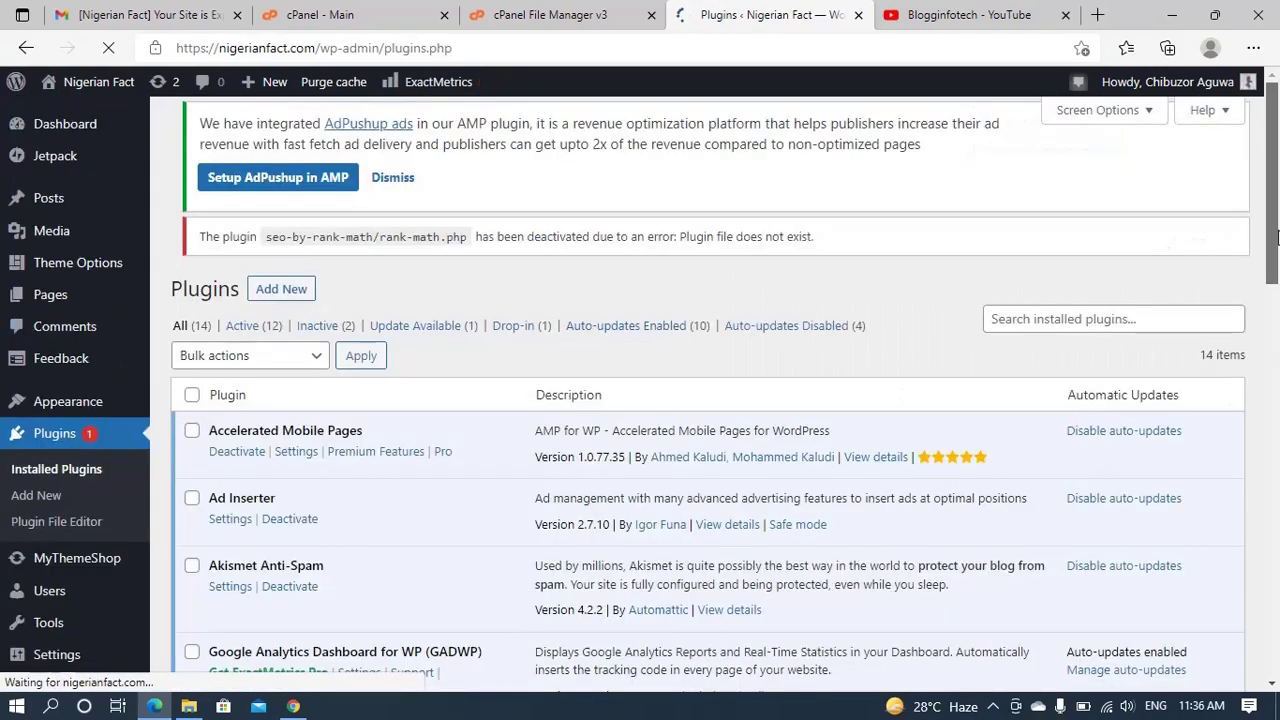
{"action": "left_click_drag", "start_coordinate": [1278, 266], "coordinate": [1278, 600]}
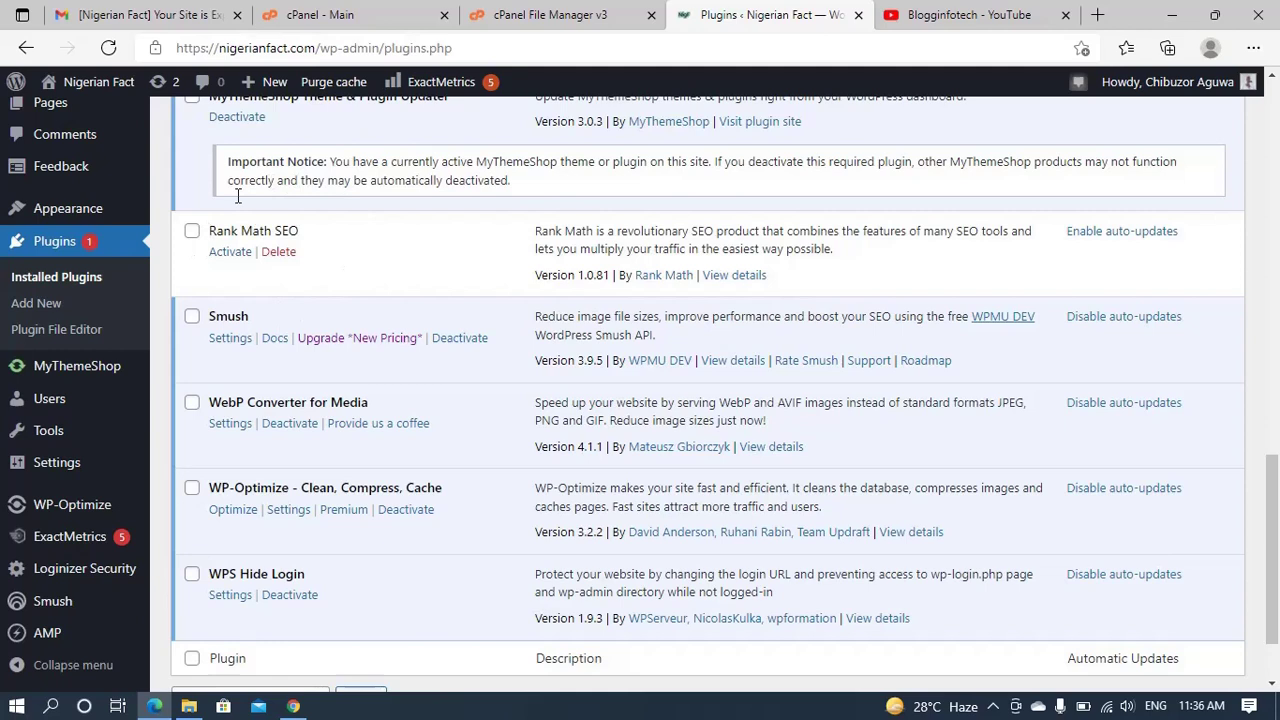
{"action": "left_click_drag", "start_coordinate": [207, 240], "coordinate": [375, 254]}
{"action": "left_click", "coordinate": [373, 254]}
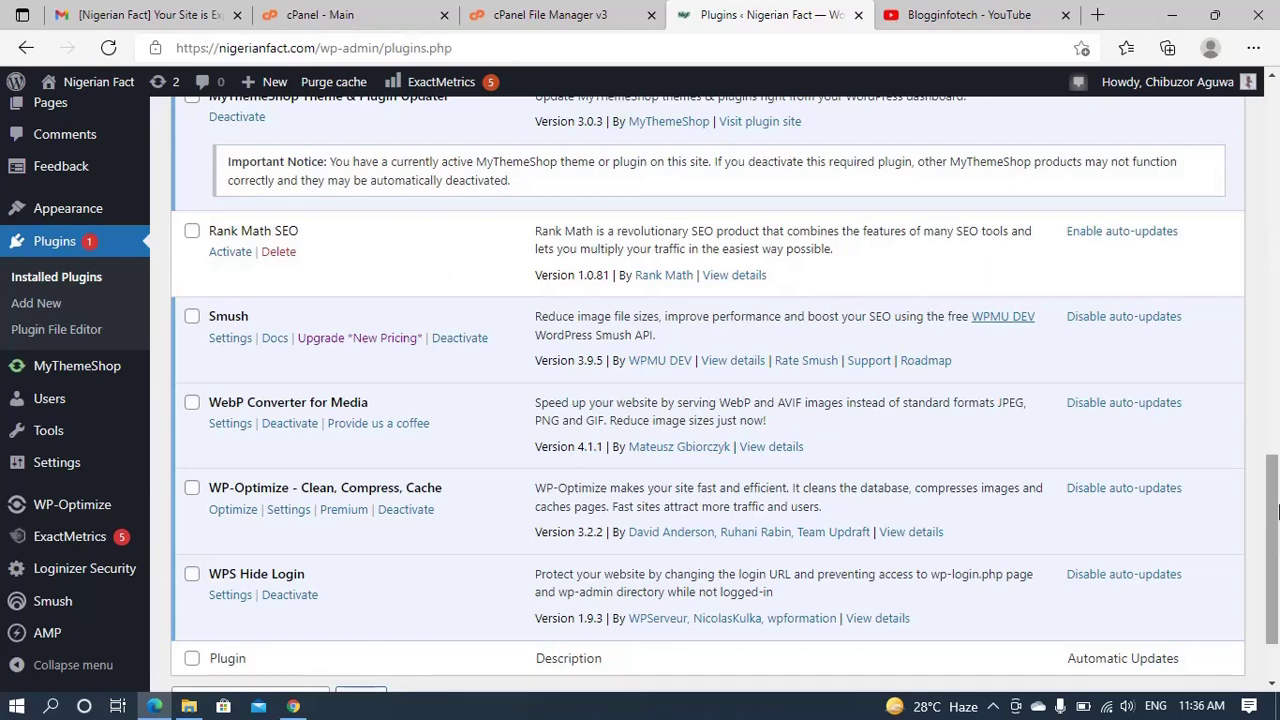
Check that Rank Math SEO is listed as inactive, then return to the cPanel File Manager
{"action": "scroll", "coordinate": [1278, 525], "scroll_direction": "down", "scroll_amount": 2}
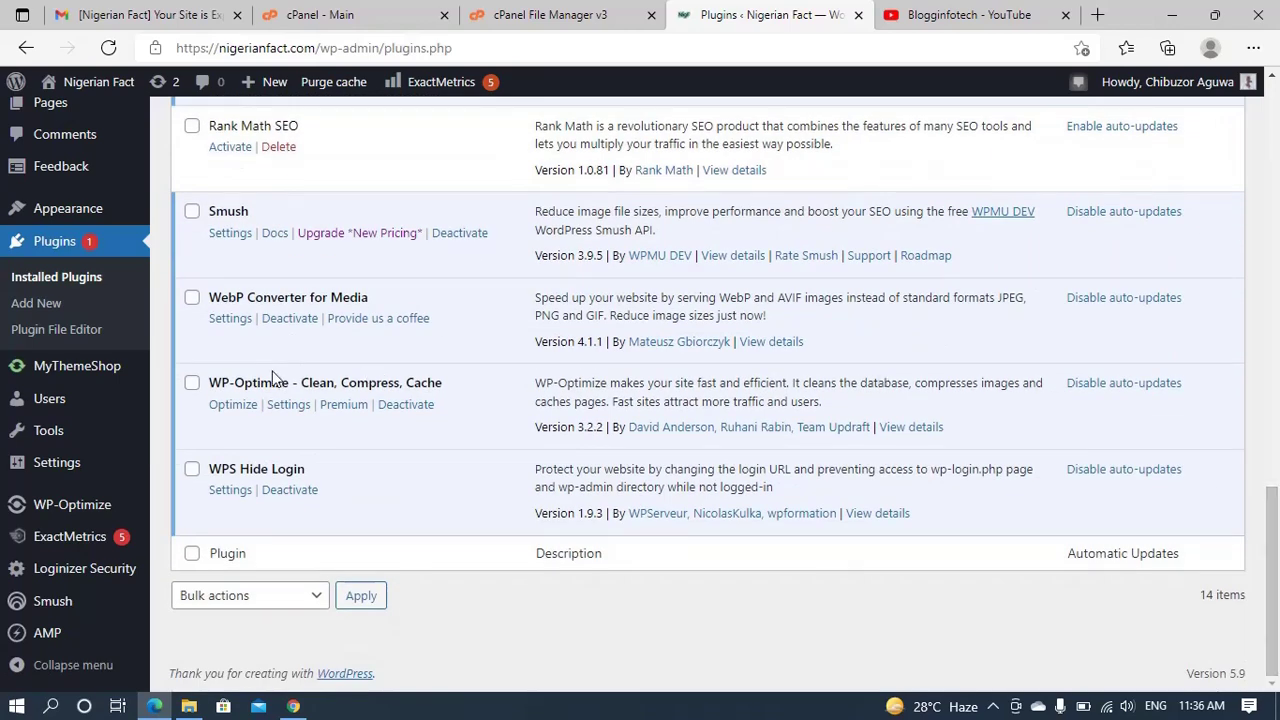
{"action": "left_click_drag", "start_coordinate": [172, 410], "coordinate": [170, 383]}
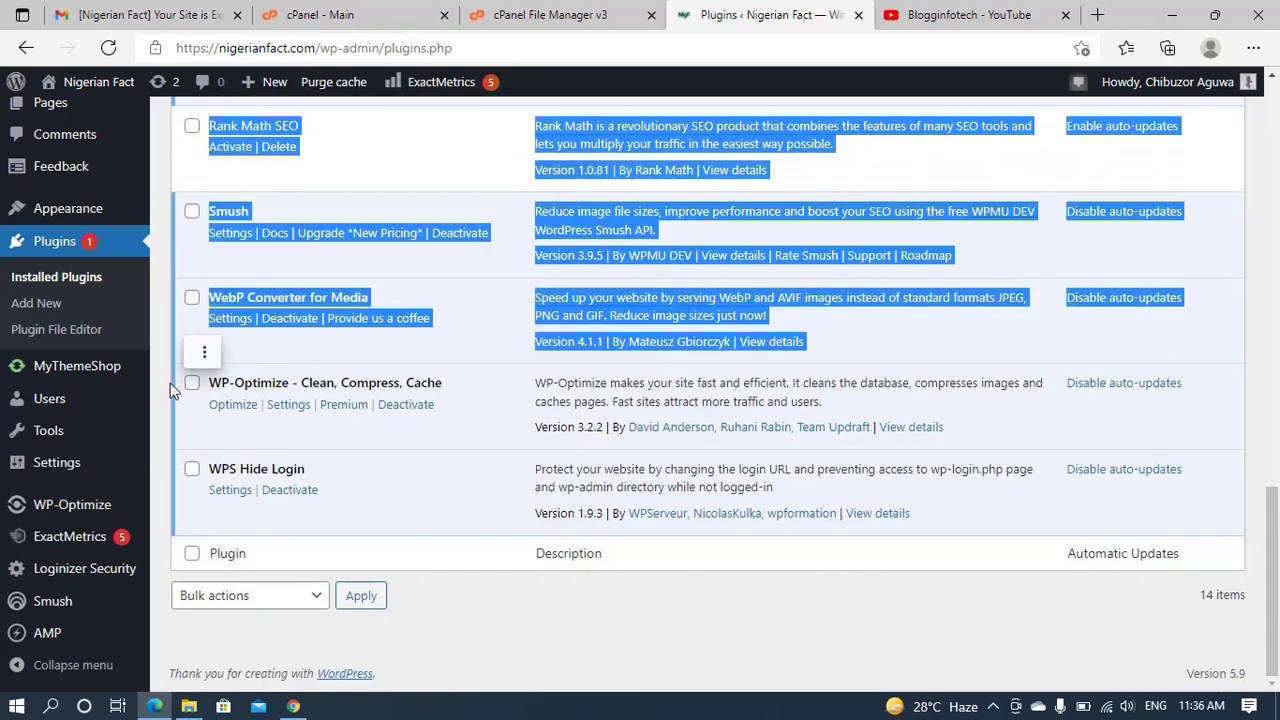
{"action": "left_click", "coordinate": [418, 163]}
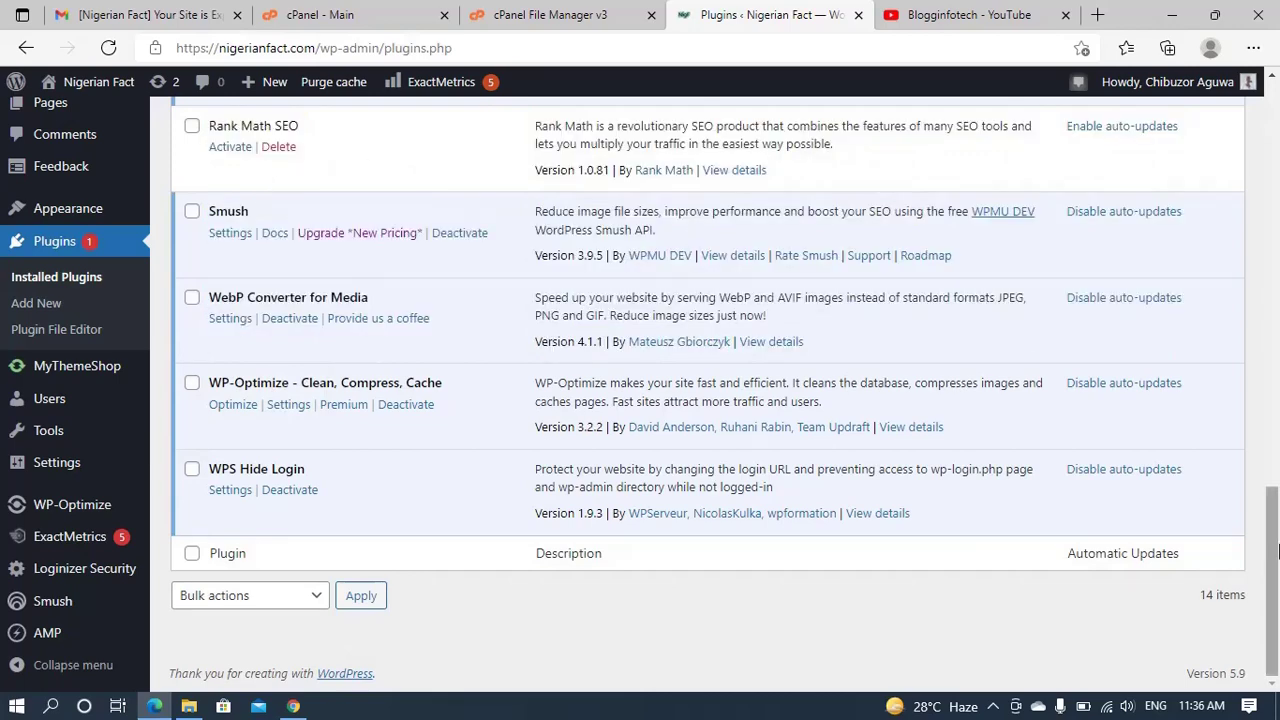
{"action": "left_click_drag", "start_coordinate": [1268, 540], "coordinate": [1276, 483]}
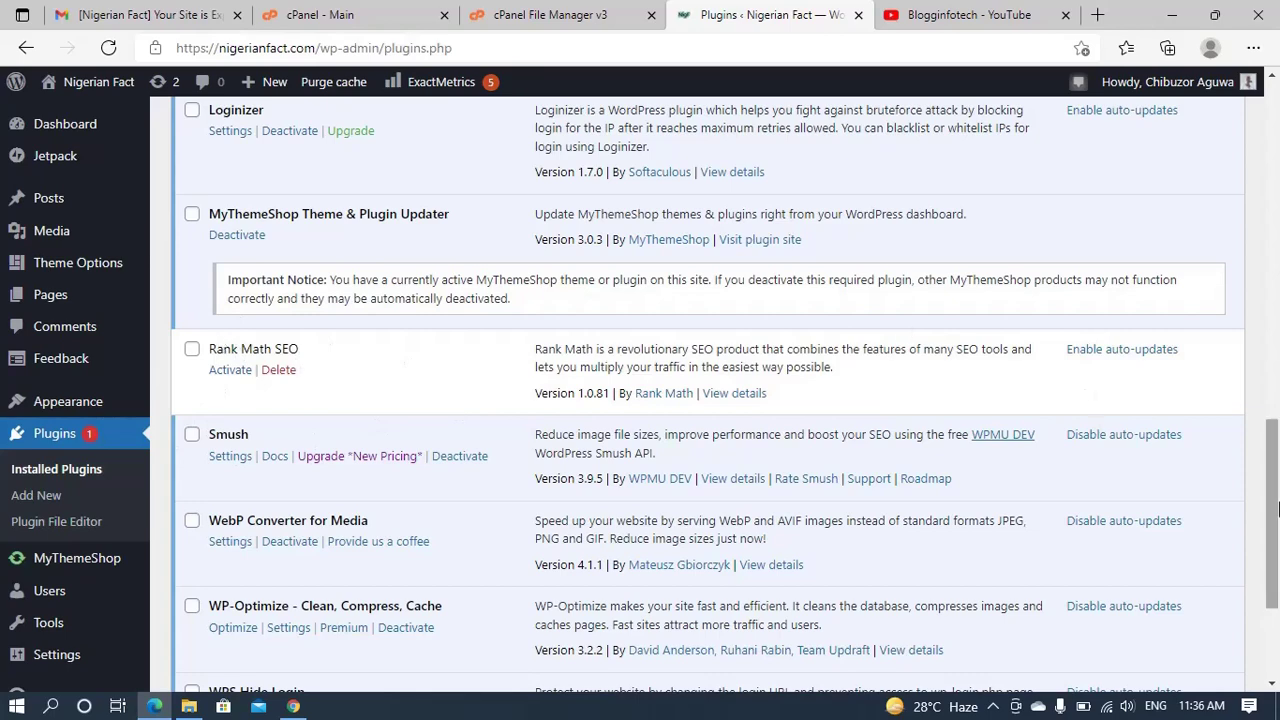
{"action": "mouse_move", "coordinate": [1278, 510]}
{"action": "left_mouse_down"}
{"action": "mouse_move", "coordinate": [1276, 440]}
{"action": "mouse_move", "coordinate": [1274, 492]}
{"action": "left_mouse_up"}
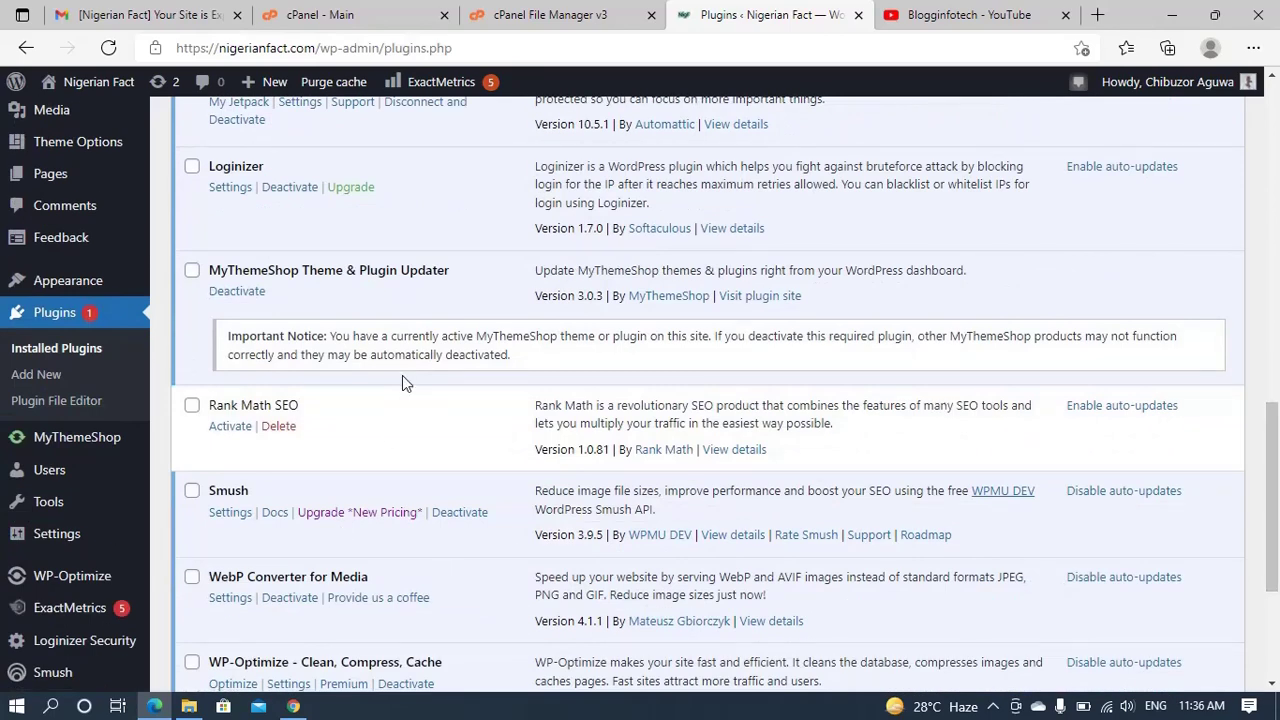
{"action": "left_click_drag", "start_coordinate": [1276, 499], "coordinate": [1278, 545]}
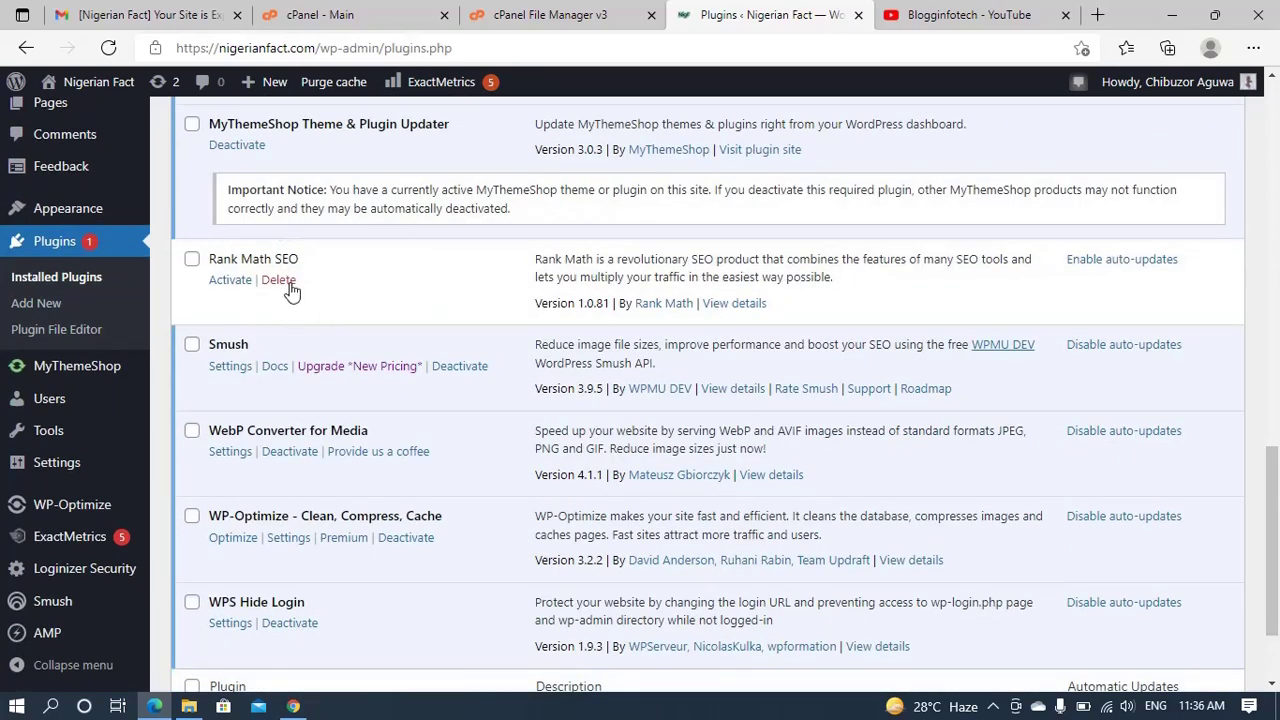
{"action": "left_click", "coordinate": [560, 18]}
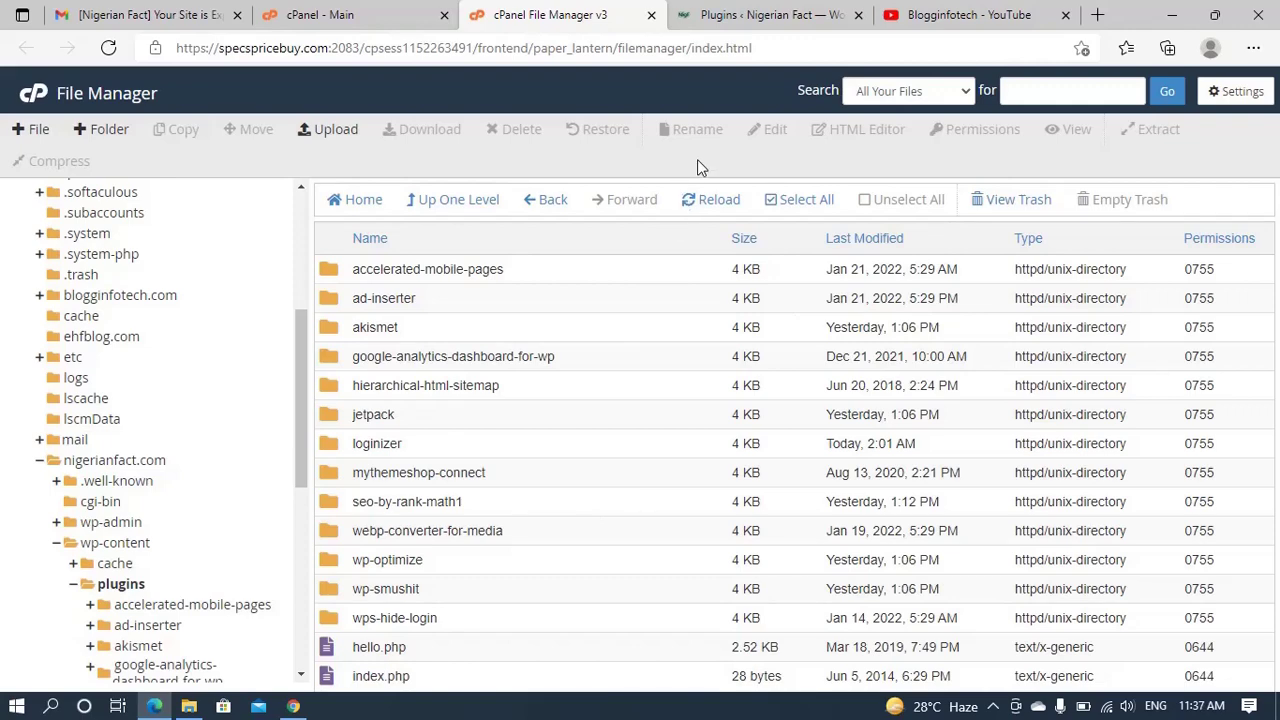
Glance at the cPanel main page and File Manager, then return to the WordPress plugins list
{"action": "left_click", "coordinate": [360, 15]}
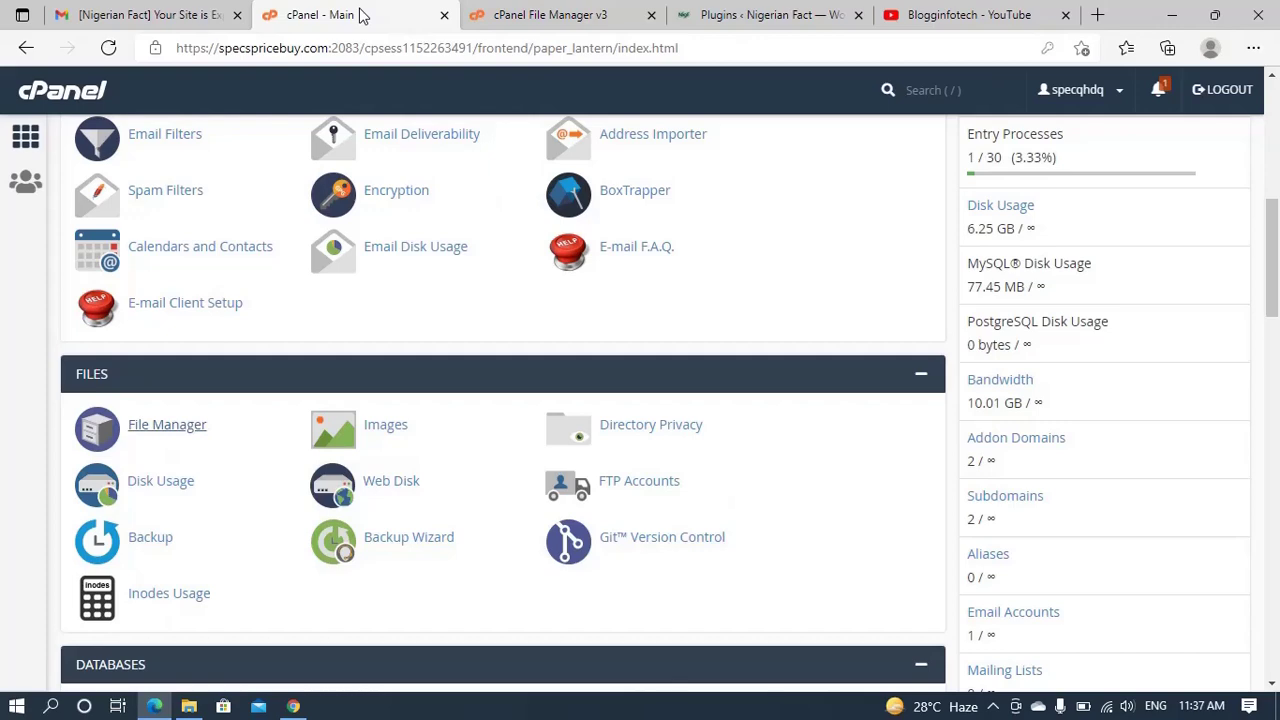
{"action": "left_click", "coordinate": [577, 24]}
{"action": "left_click", "coordinate": [762, 17]}
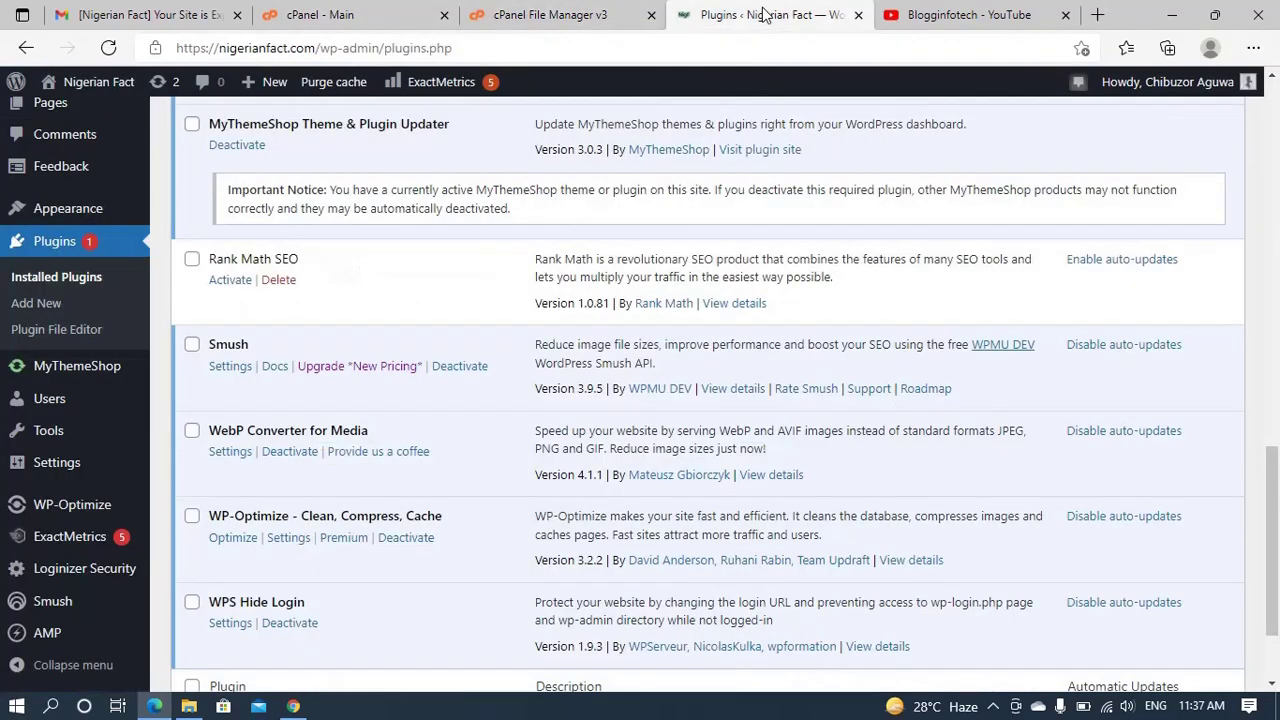
{"action": "left_click", "coordinate": [949, 18]}
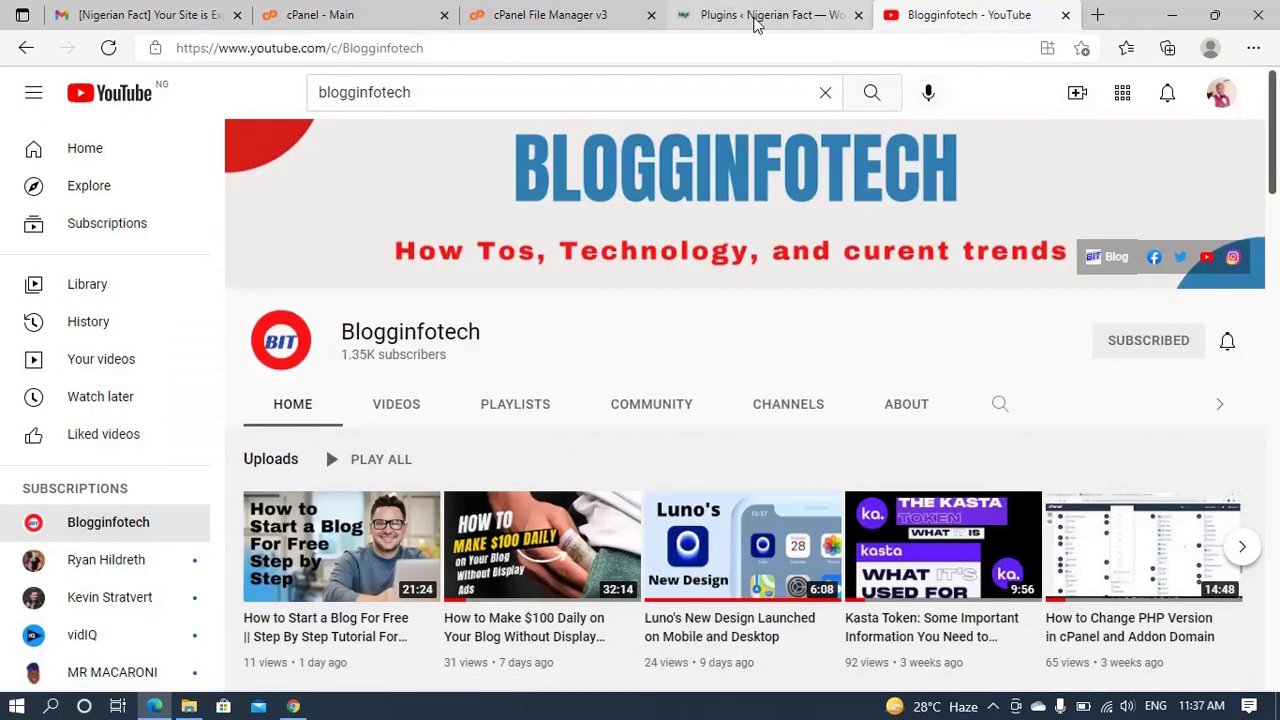
{"action": "left_click", "coordinate": [755, 20]}
{"action": "left_click", "coordinate": [912, 15]}
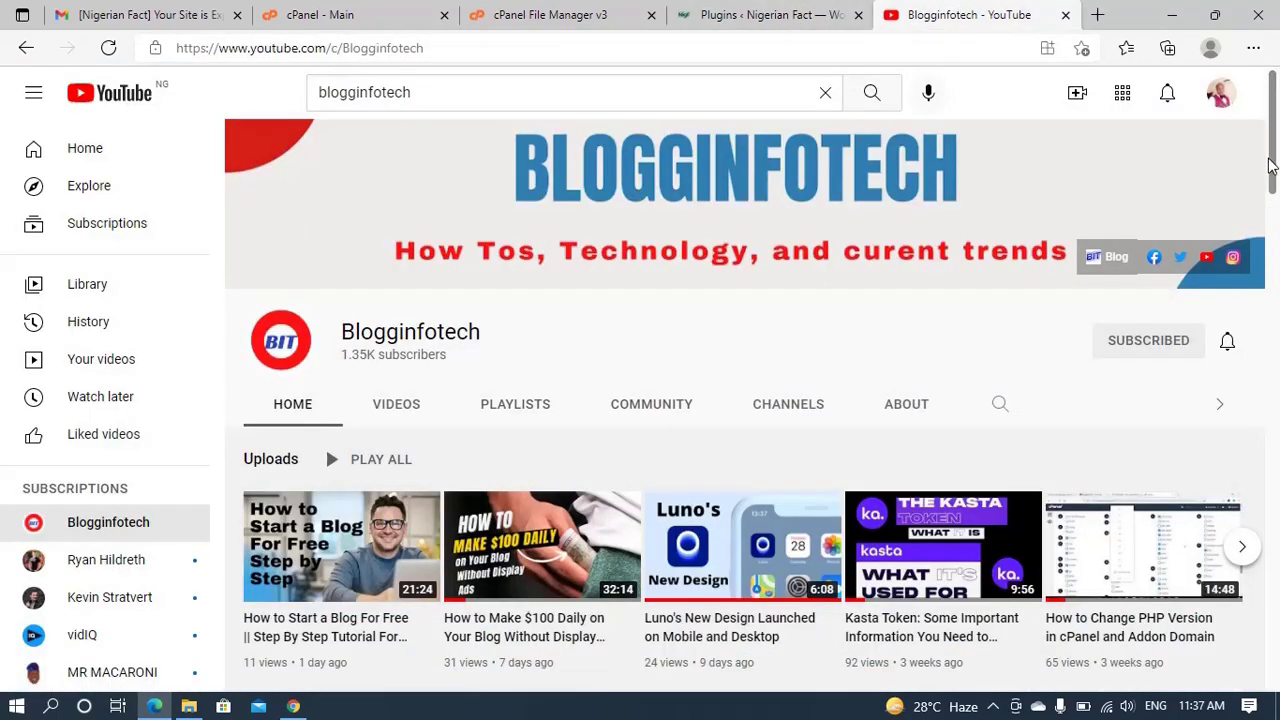
{"action": "scroll", "coordinate": [1276, 253], "scroll_direction": "down", "scroll_amount": 3}
{"action": "scroll", "coordinate": [1276, 253], "scroll_direction": "up", "scroll_amount": 3}
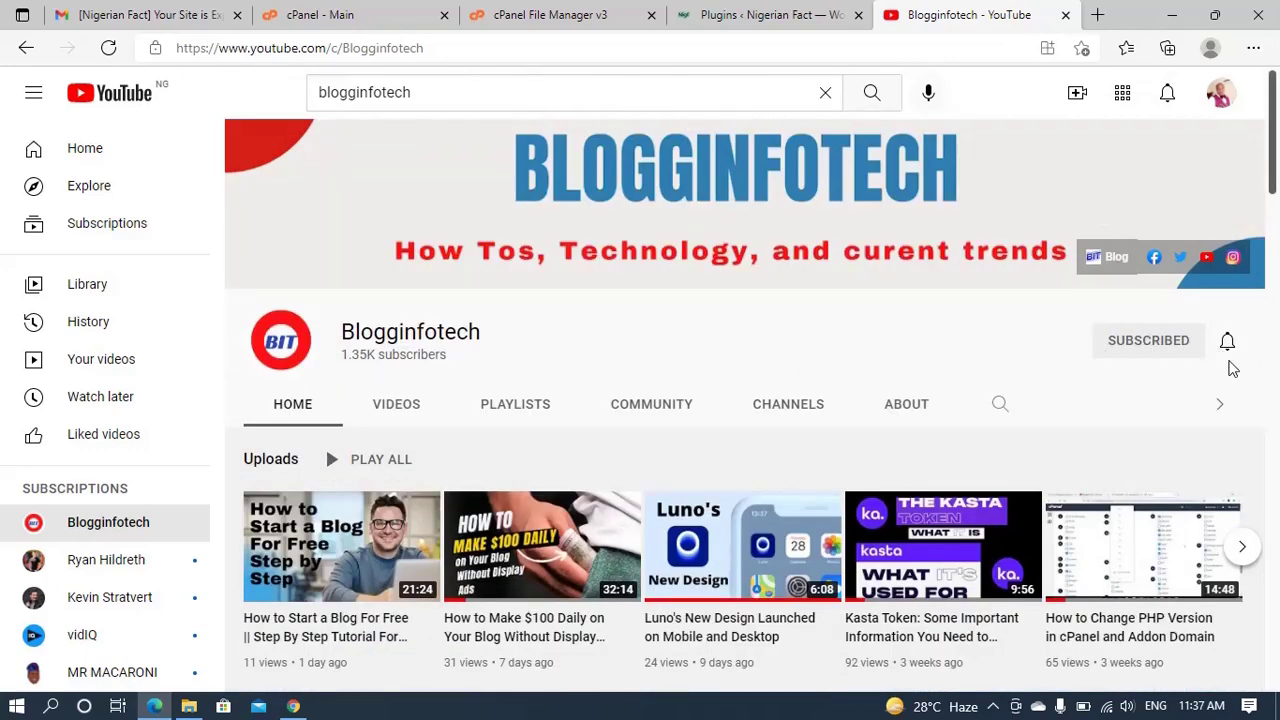
{"action": "left_click", "coordinate": [767, 16]}
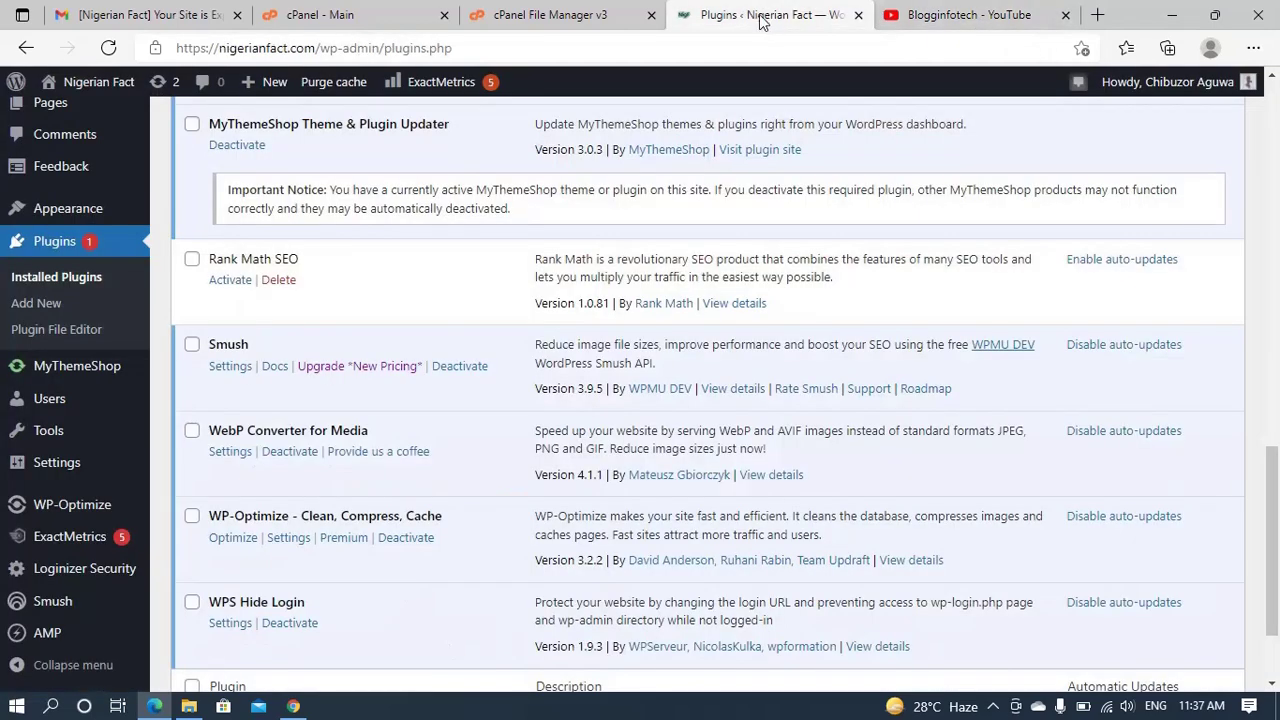